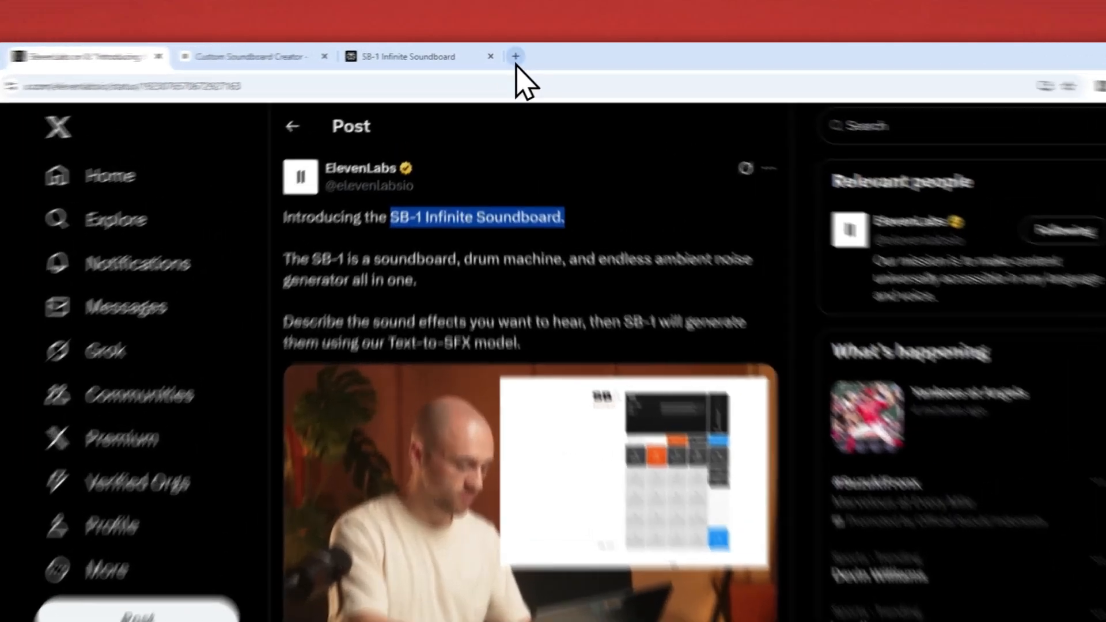
Open the ElevenLabs website, elevenlabs.io, in a new browser tab
click(502, 52)
text(elevenlabs.io/app/speech-synthesis/text-to-speech)
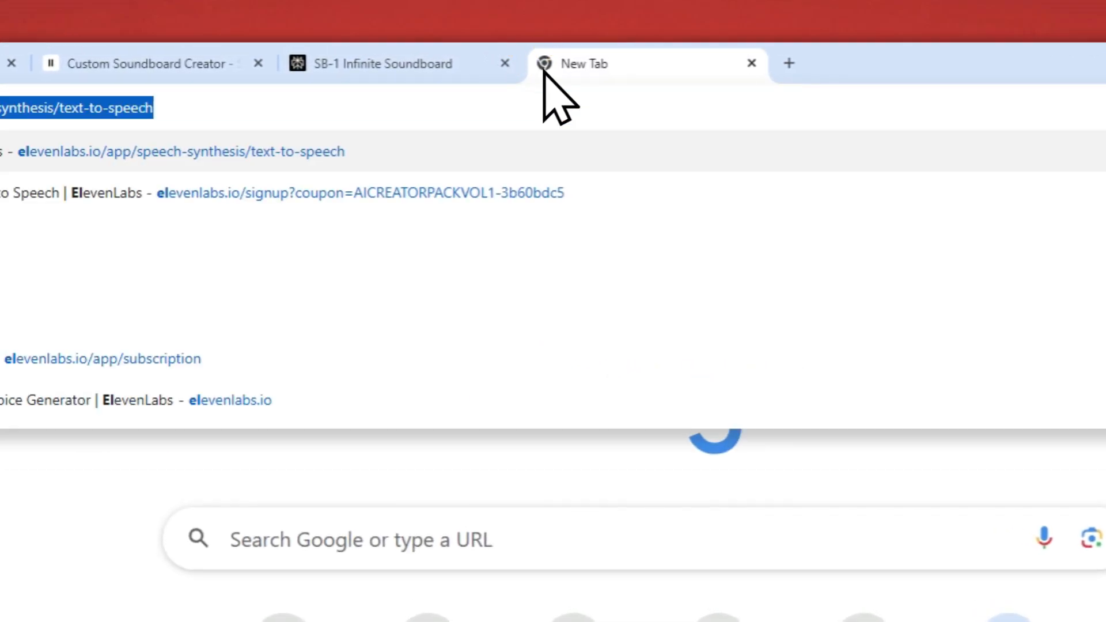
key(Right)
key(ctrl+shift+Left)
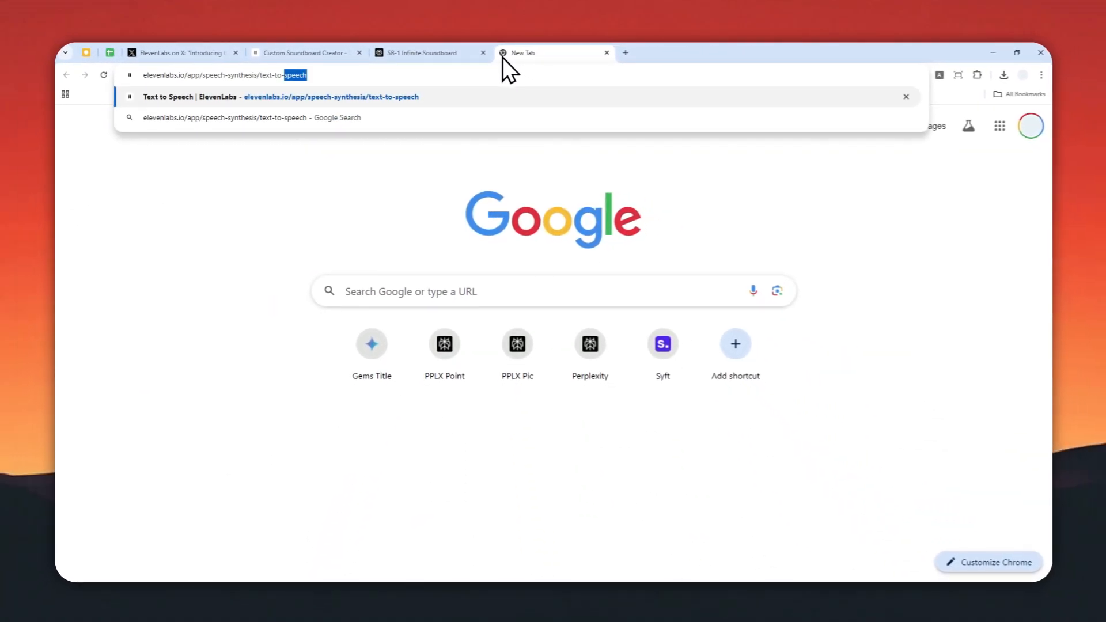
key(ctrl+shift+Left)
key(ctrl+shift+Left)
key(ctrl+shift+Left)
key(ctrl+shift+Left)
key(ctrl+shift+Left)
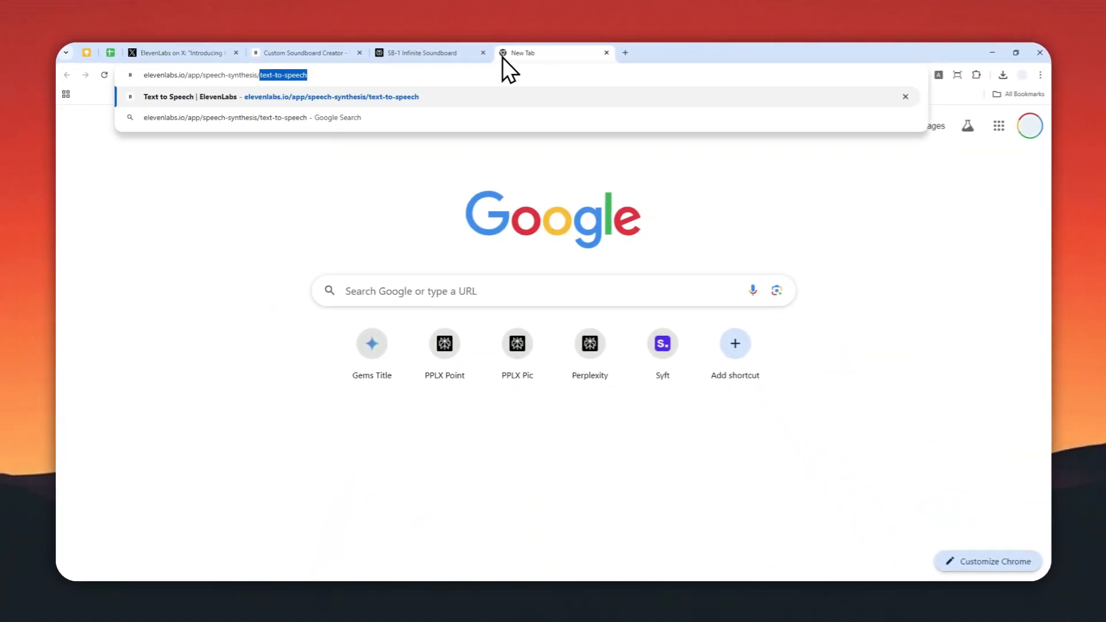
key(BackSpace)
key(Return)
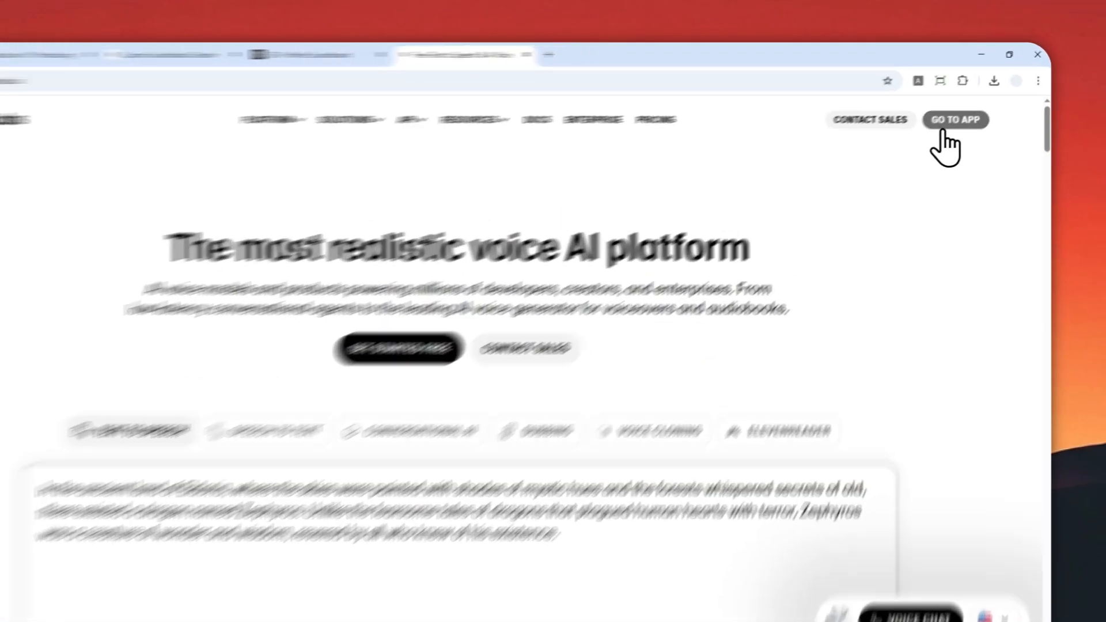
Enter the ElevenLabs app and open the Soundboard from its audio tools
click(965, 111)
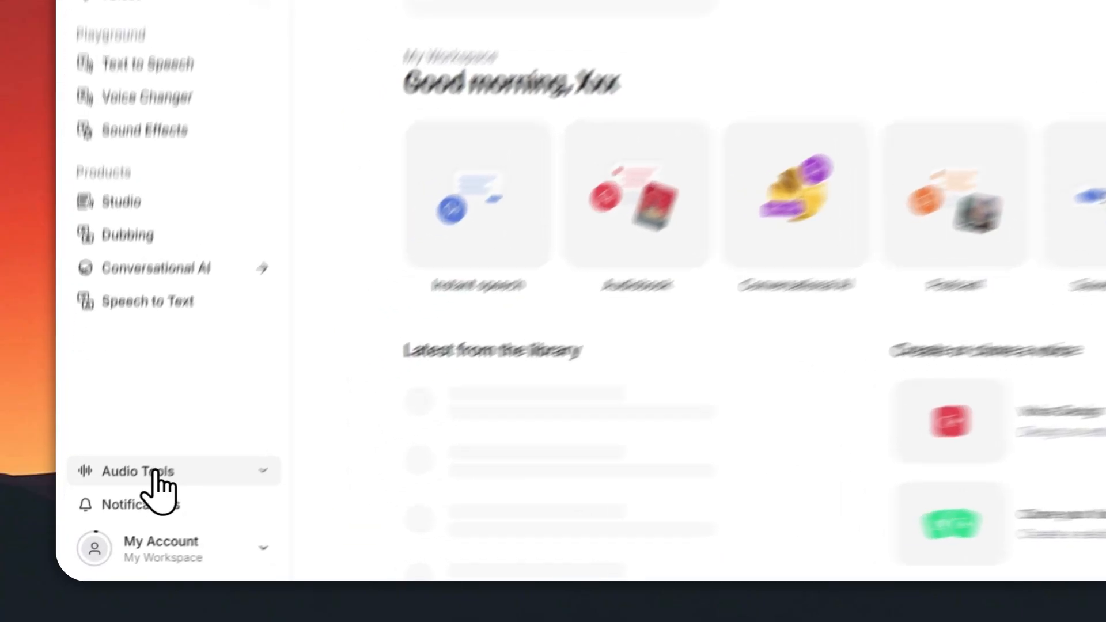
click(135, 506)
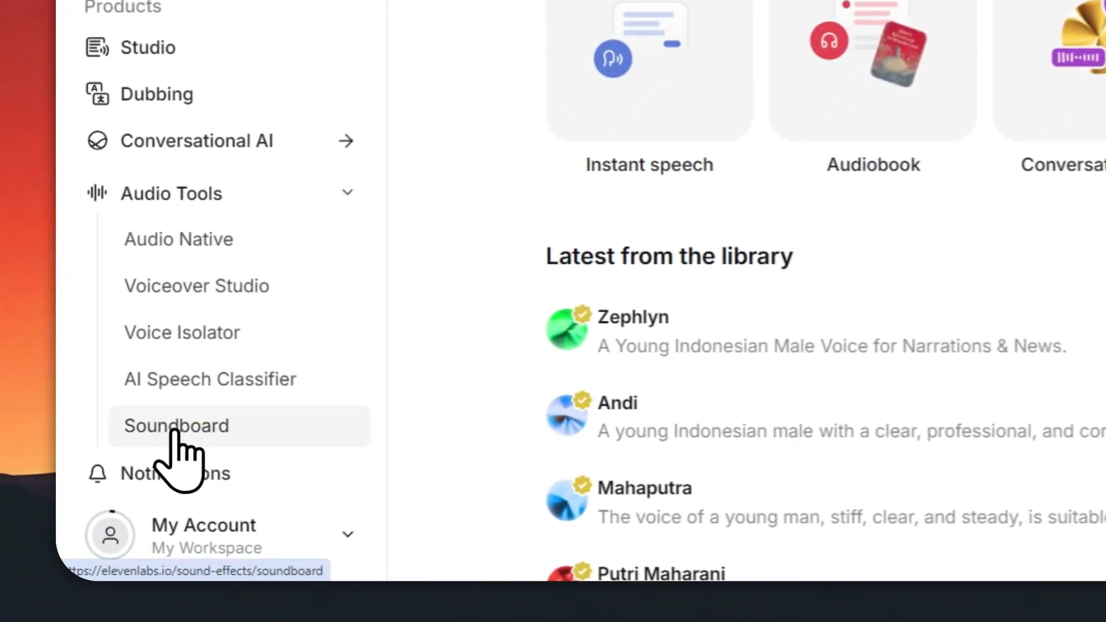
click(248, 434)
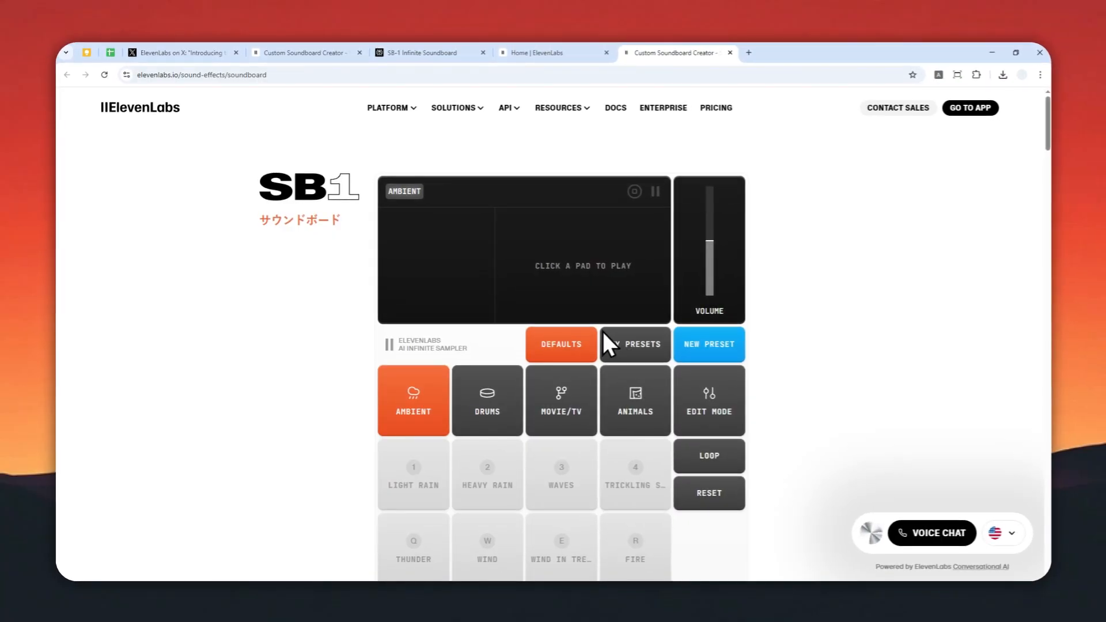
Examine the SB1 soundboard's display, default preset categories, sound pads and control buttons
scroll(530, 329, down, 2)
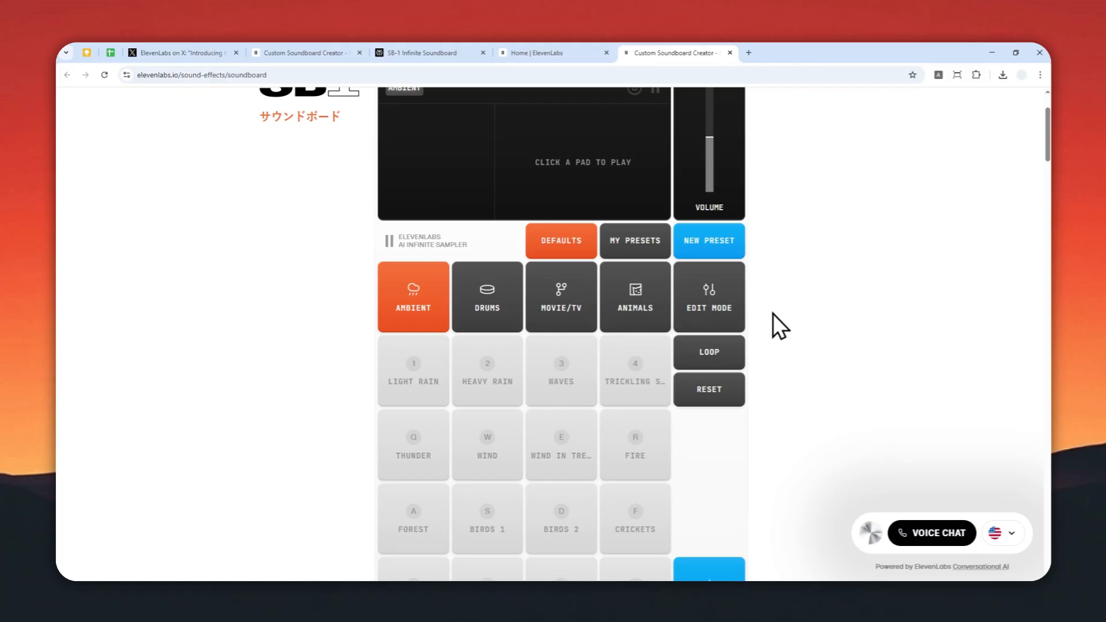
scroll(437, 330, up, 2)
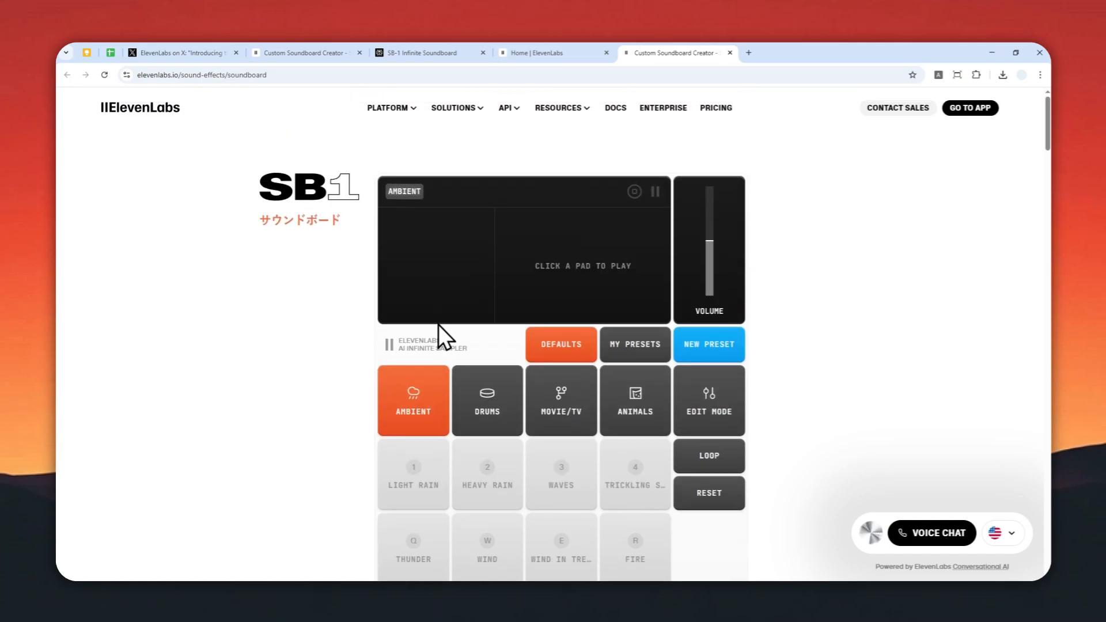
scroll(450, 336, down, 3)
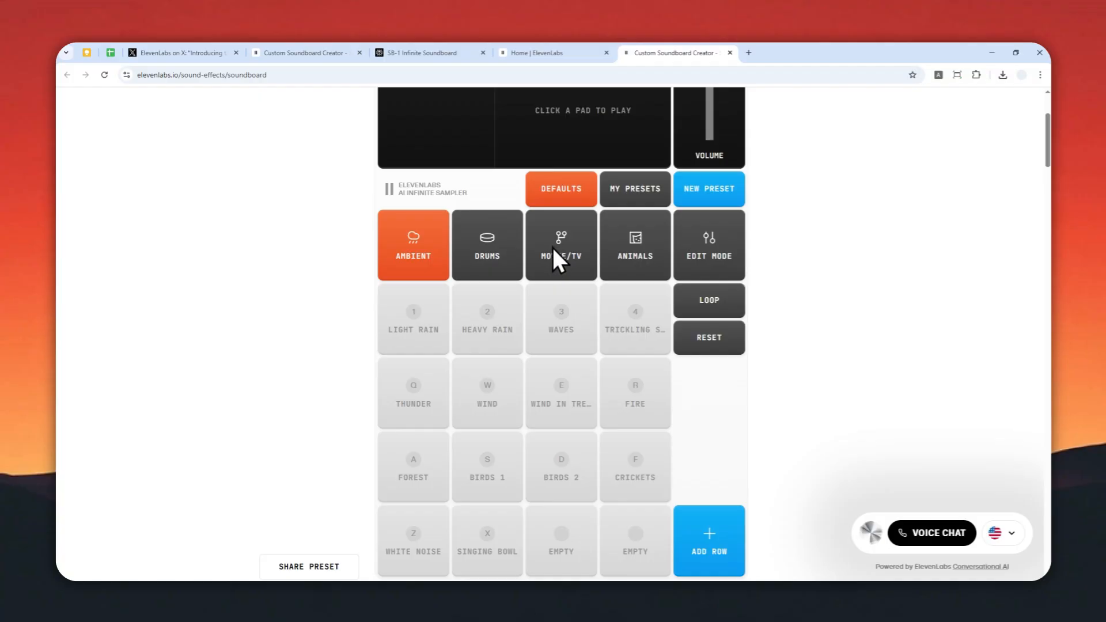
scroll(424, 331, up, 2)
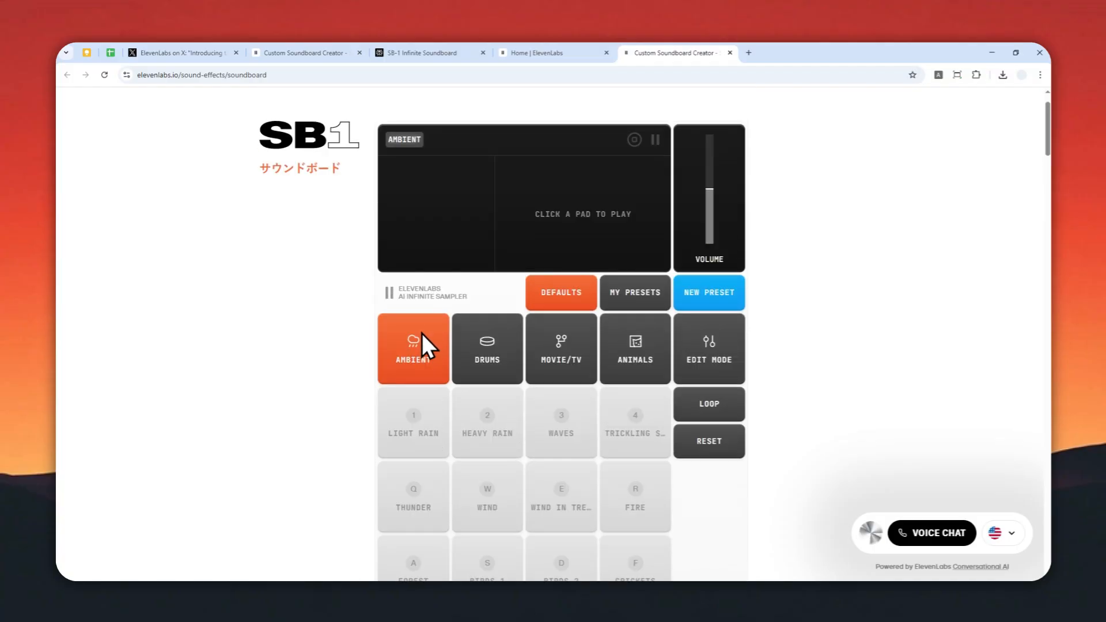
scroll(422, 339, down, 1)
scroll(472, 354, down, 2)
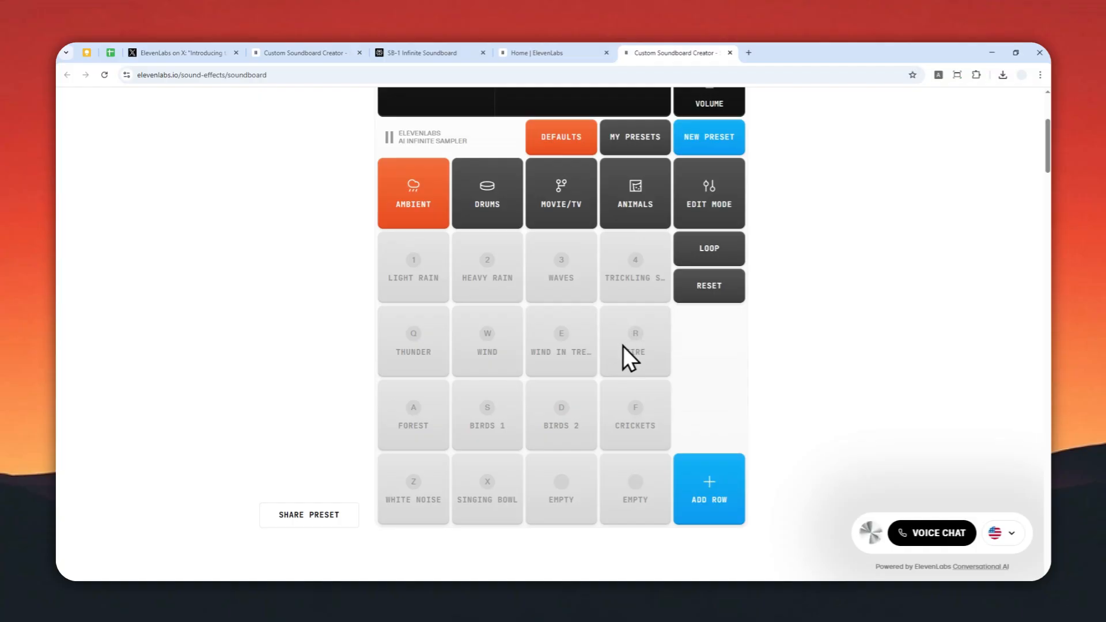
scroll(553, 346, up, 1)
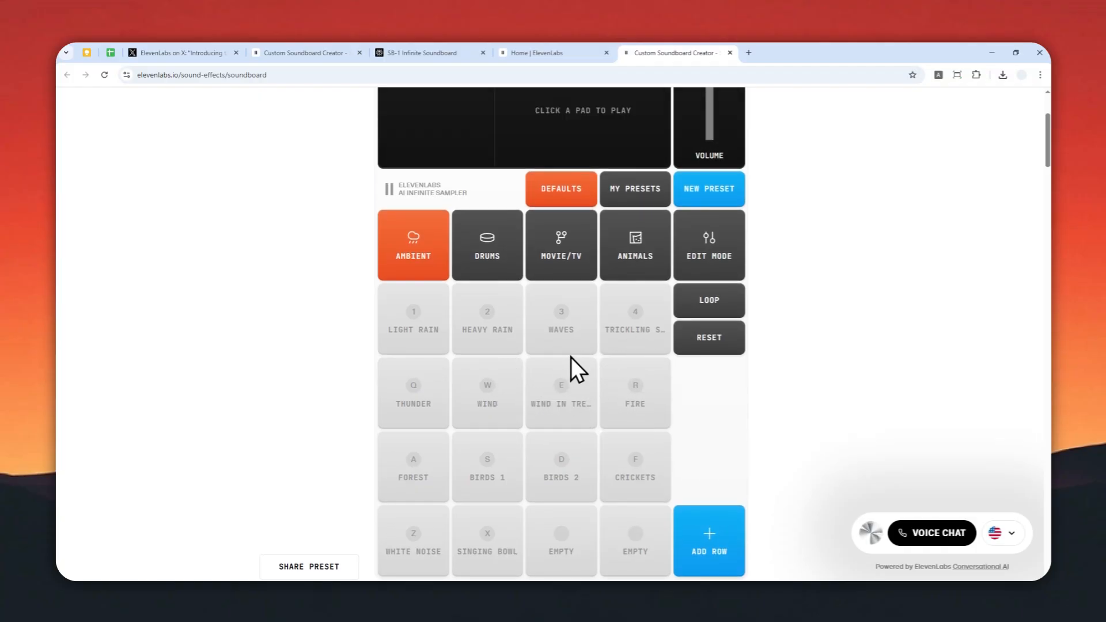
scroll(573, 375, up, 3)
scroll(555, 390, down, 3)
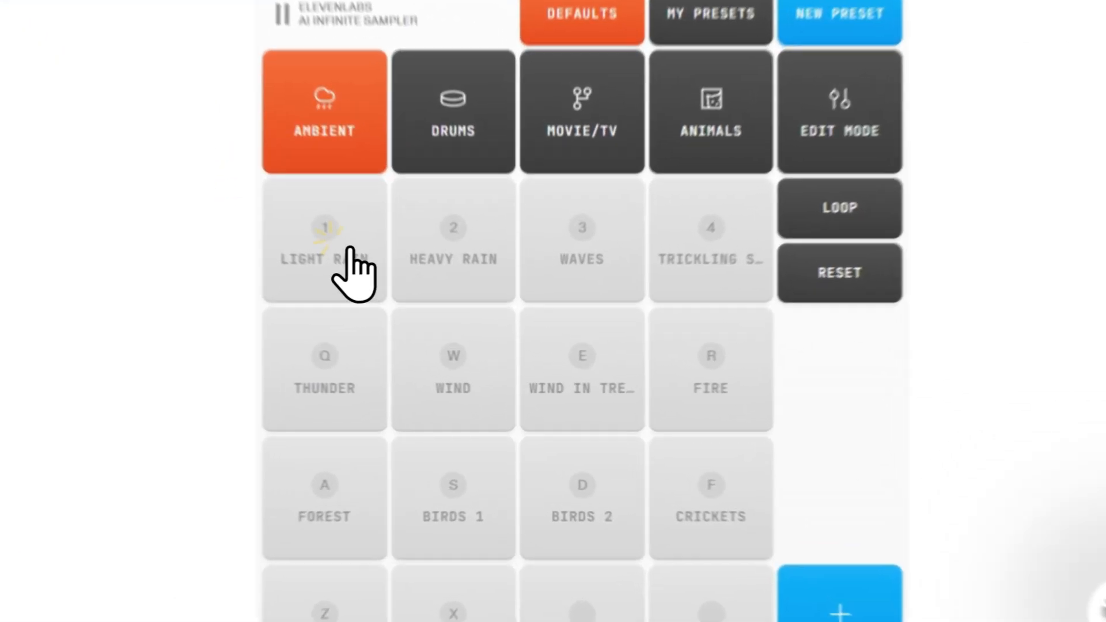
Play the Light Rain, Fire, Forest and Crickets pads together and raise the master volume to maximum
click(423, 324)
click(635, 389)
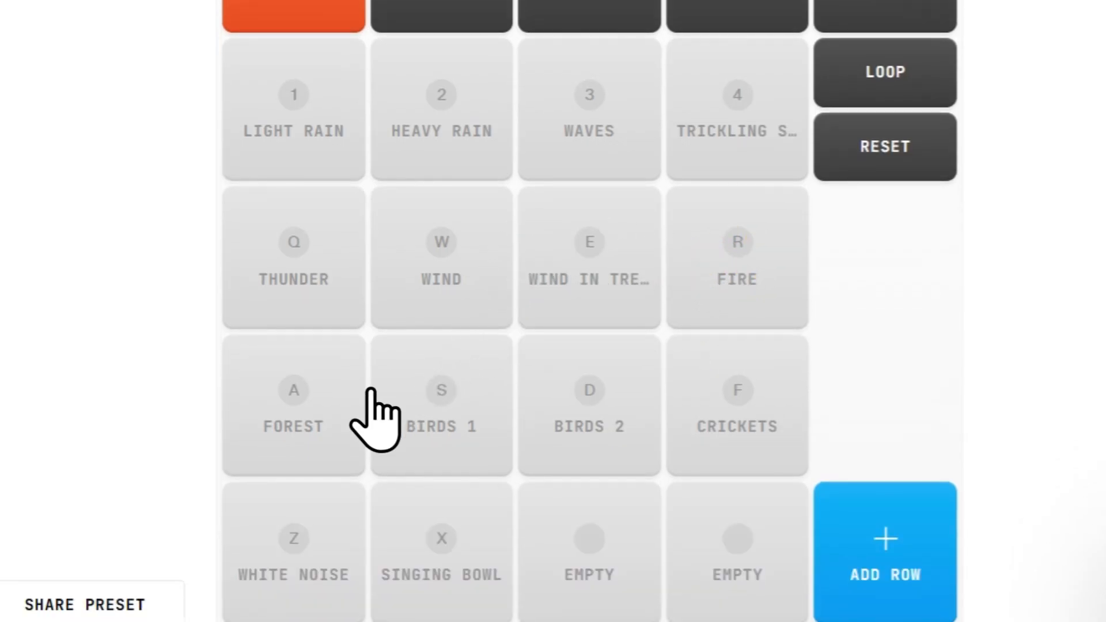
click(339, 502)
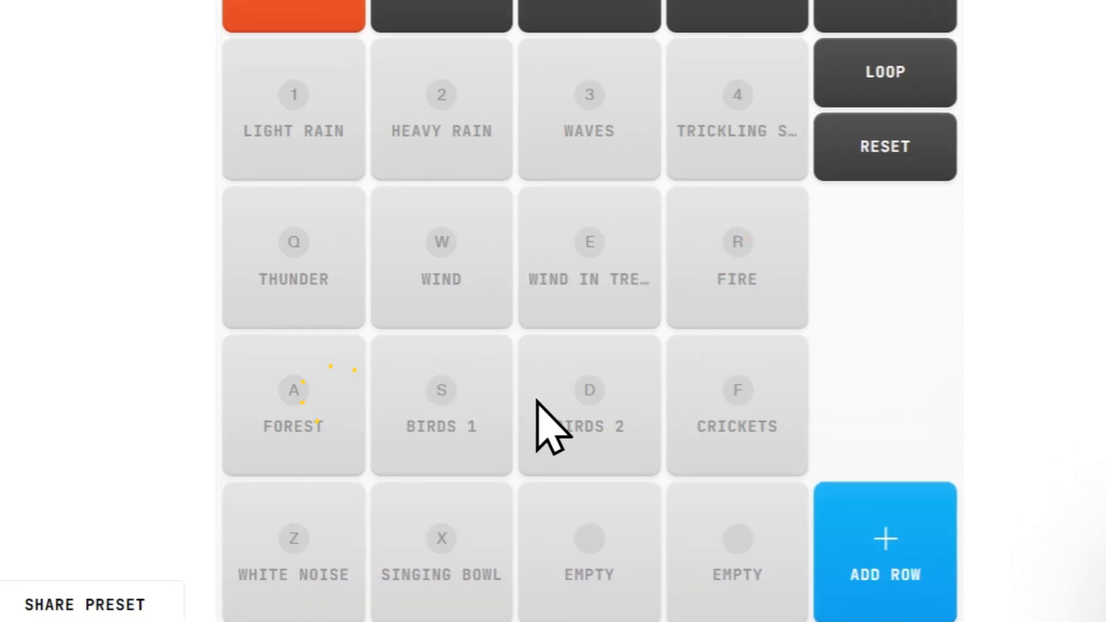
click(729, 438)
scroll(781, 360, up, 3)
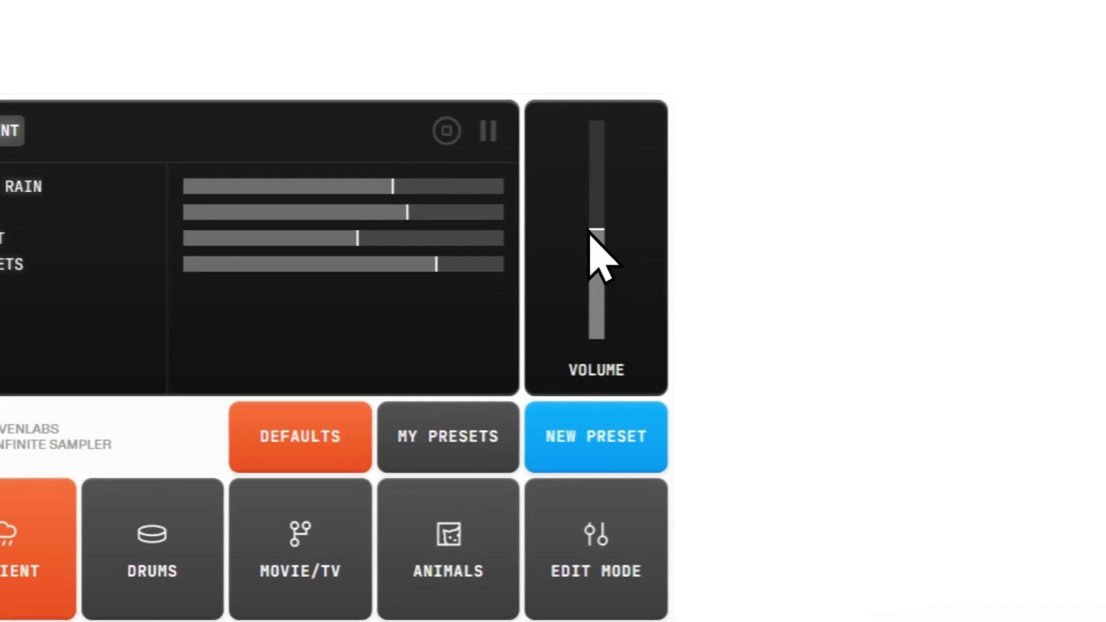
drag(610, 248, 624, 167)
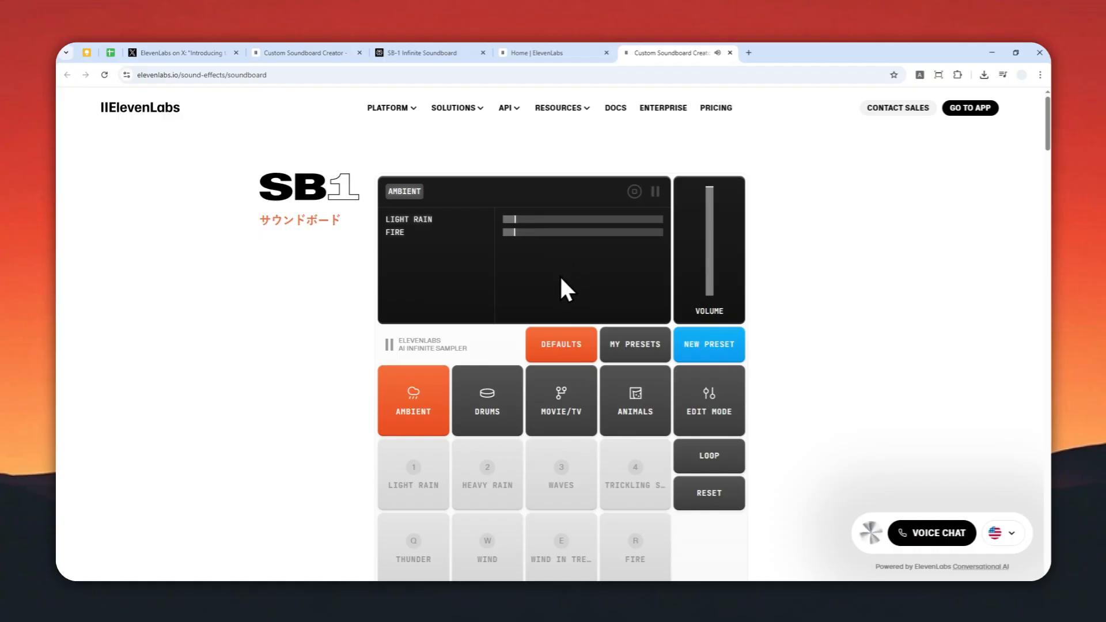
Turn on loop mode and loop the Light Rain, Fire, Forest and Crickets pads
click(714, 461)
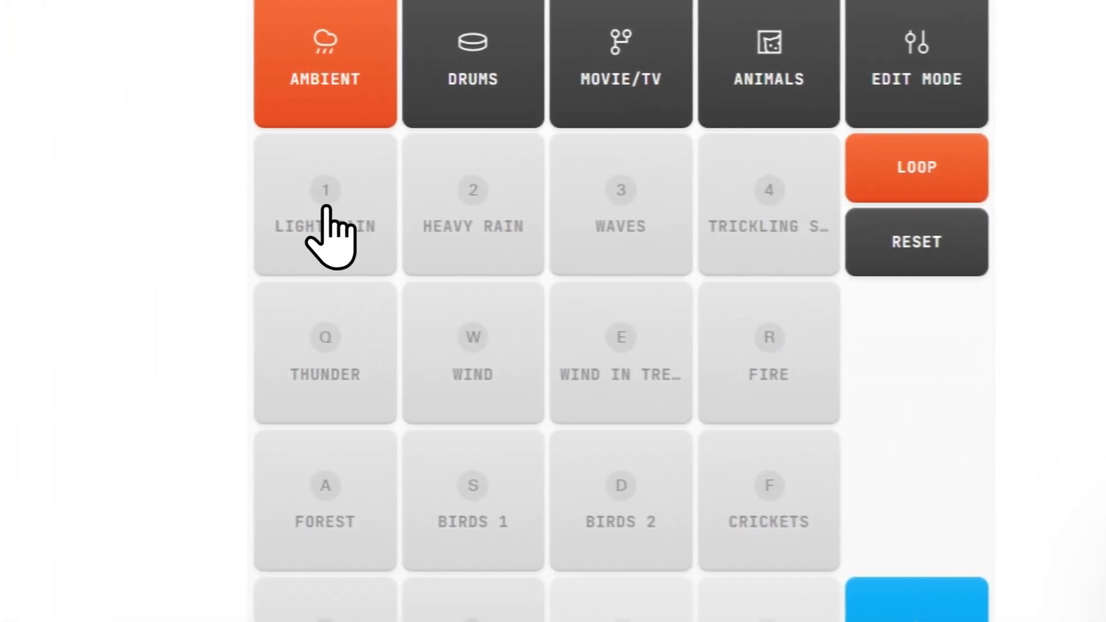
click(326, 207)
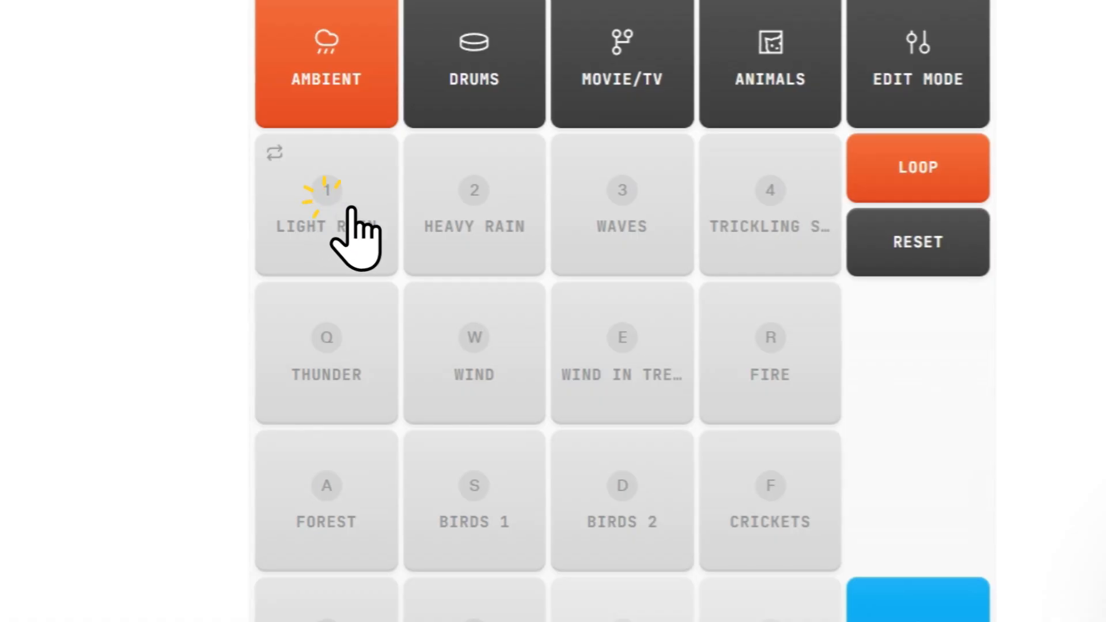
click(767, 375)
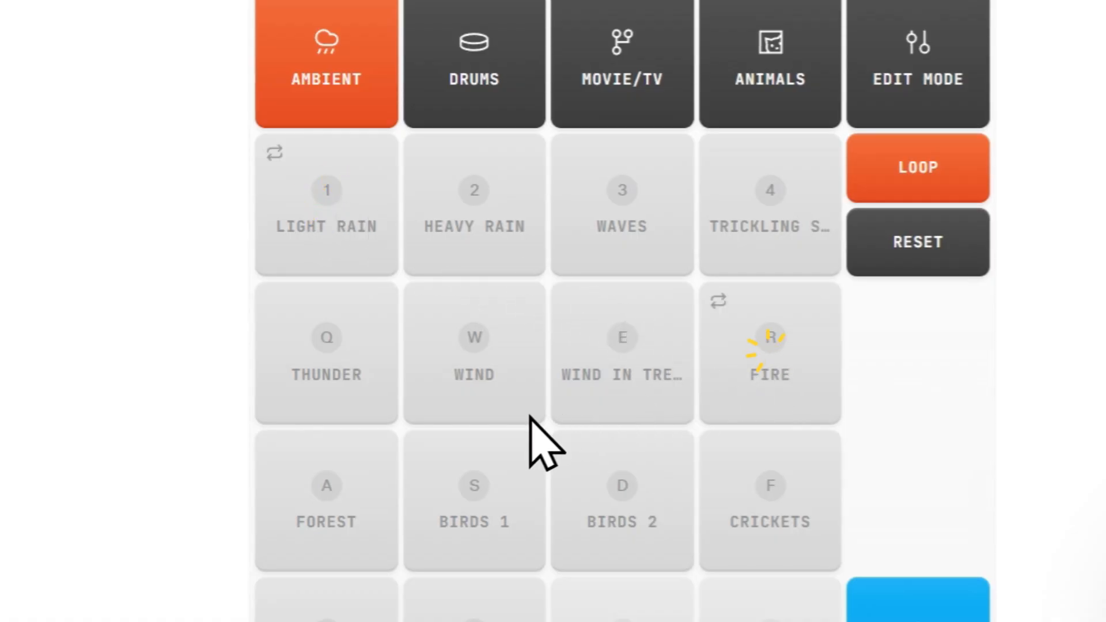
click(338, 414)
click(765, 422)
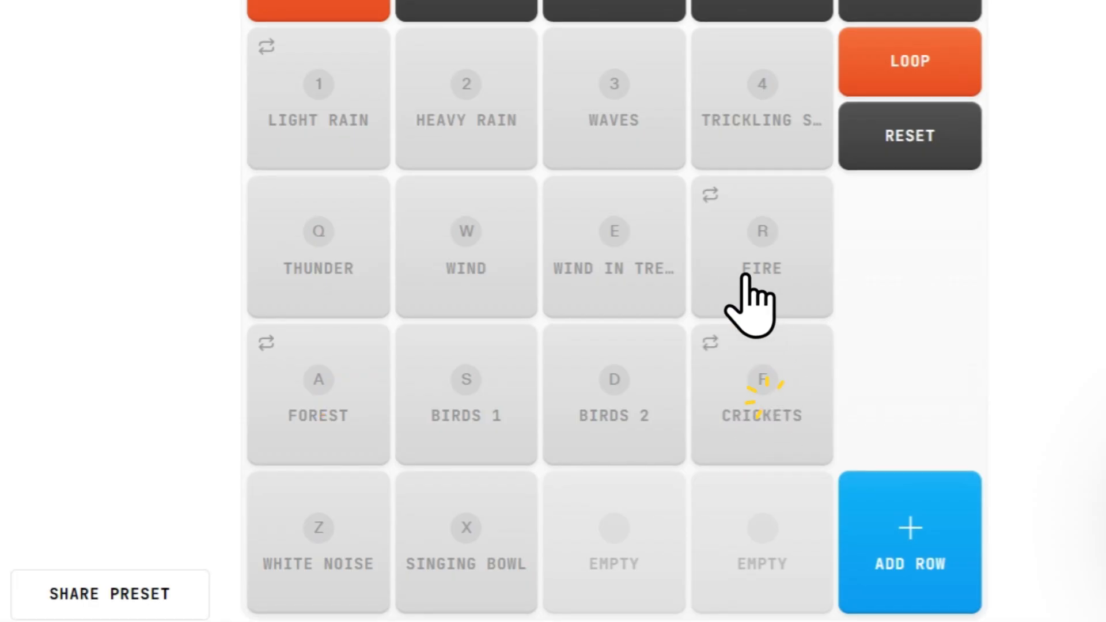
click(767, 118)
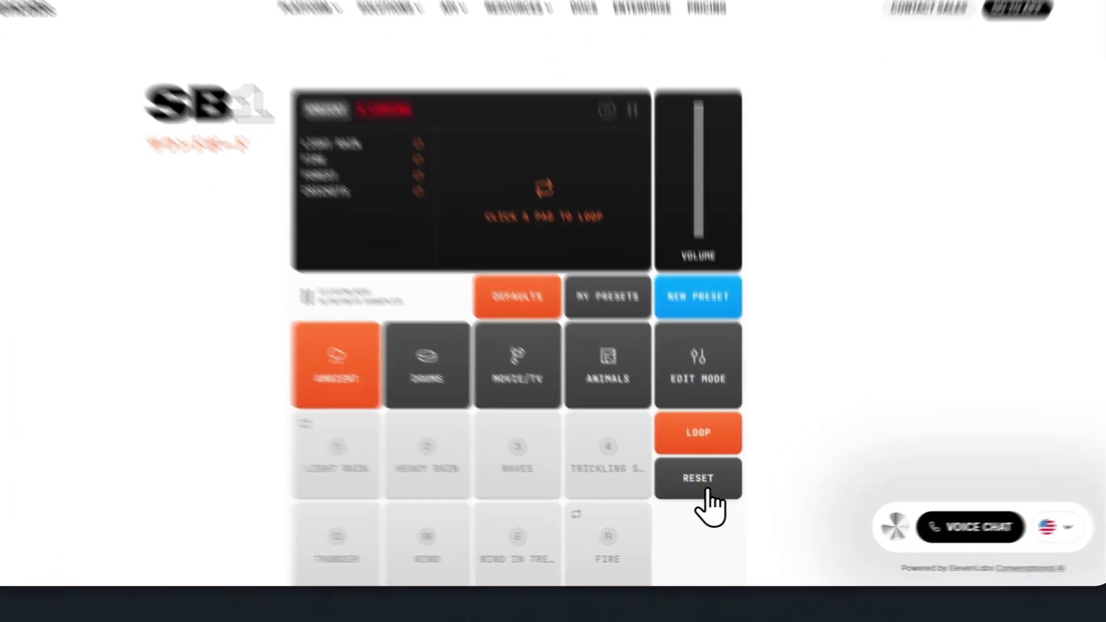
Reset the looped pads and stop the sounds that are playing
click(707, 496)
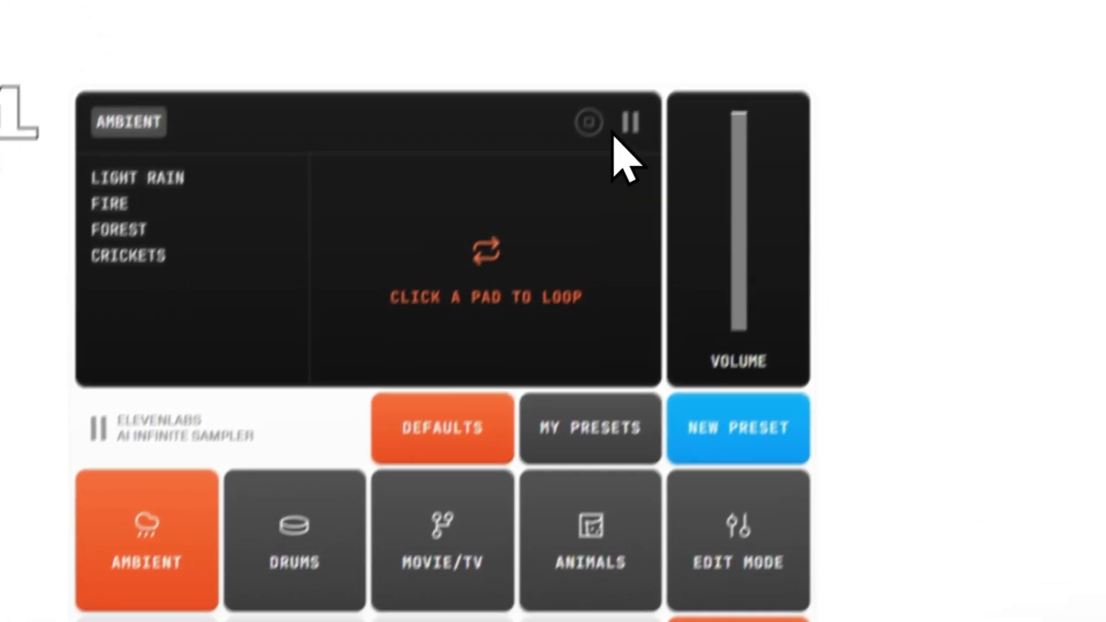
click(631, 122)
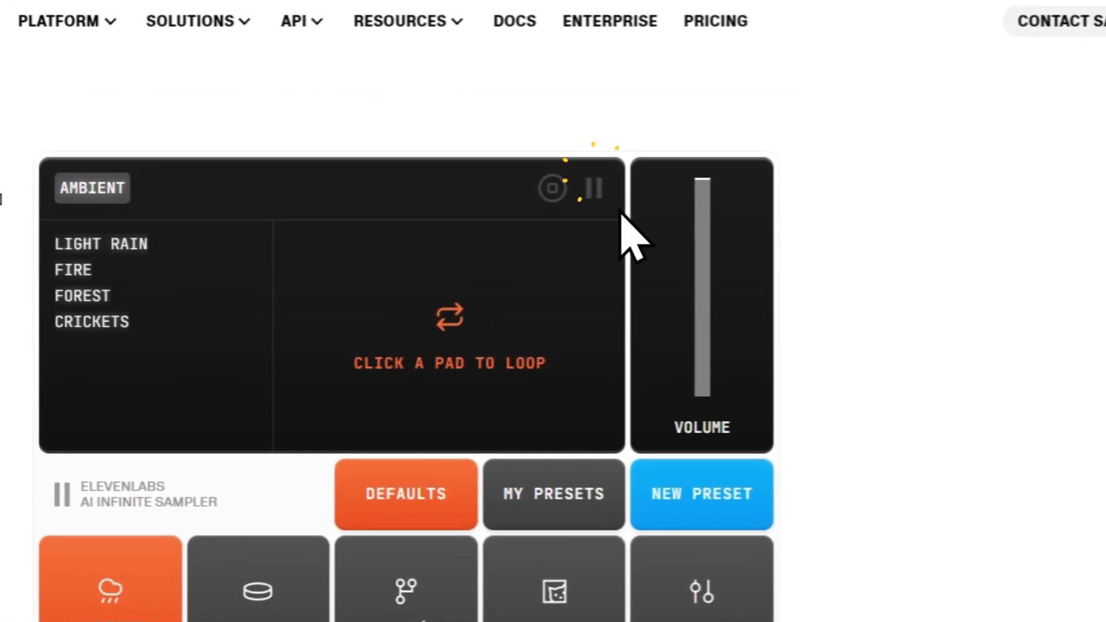
click(588, 121)
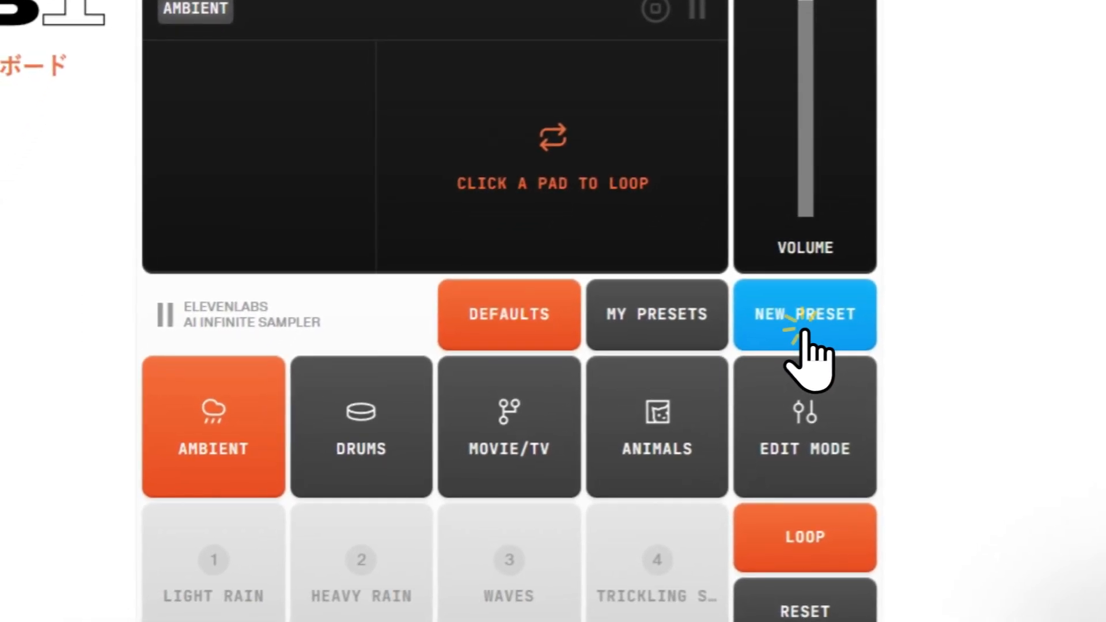
Create a new soundboard preset and name it "Tropical Forest"
click(697, 510)
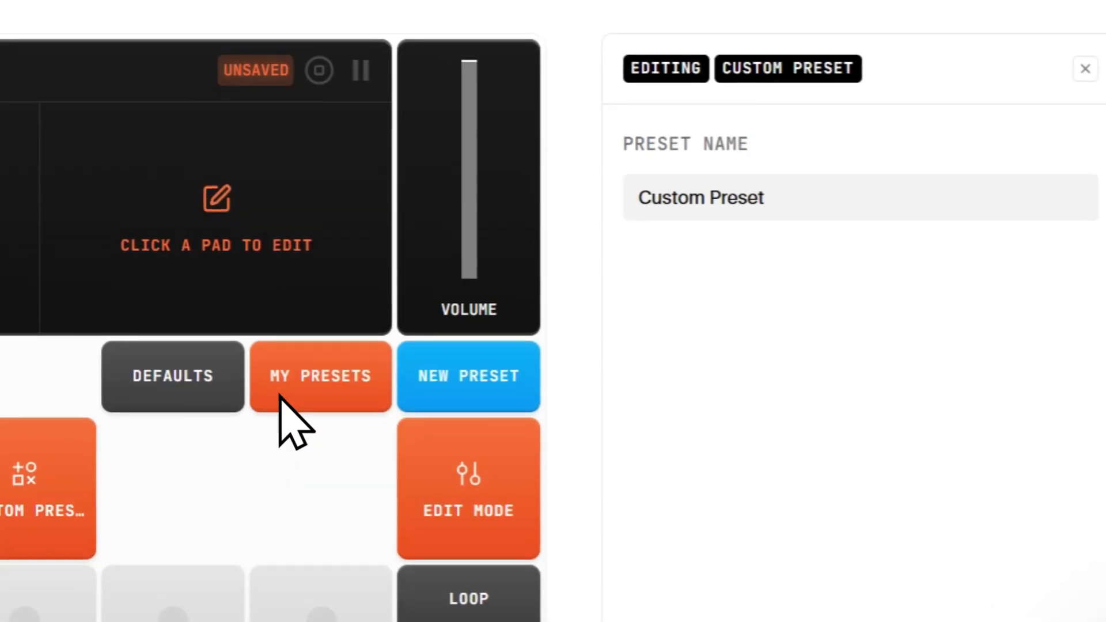
drag(823, 211, 628, 199)
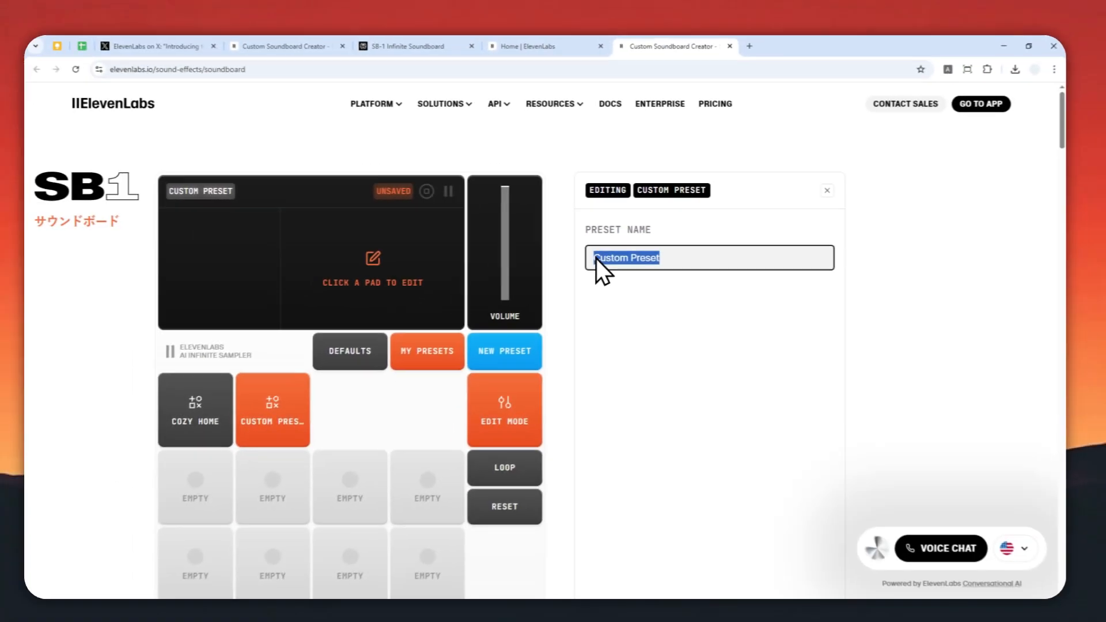
text(Tropica)
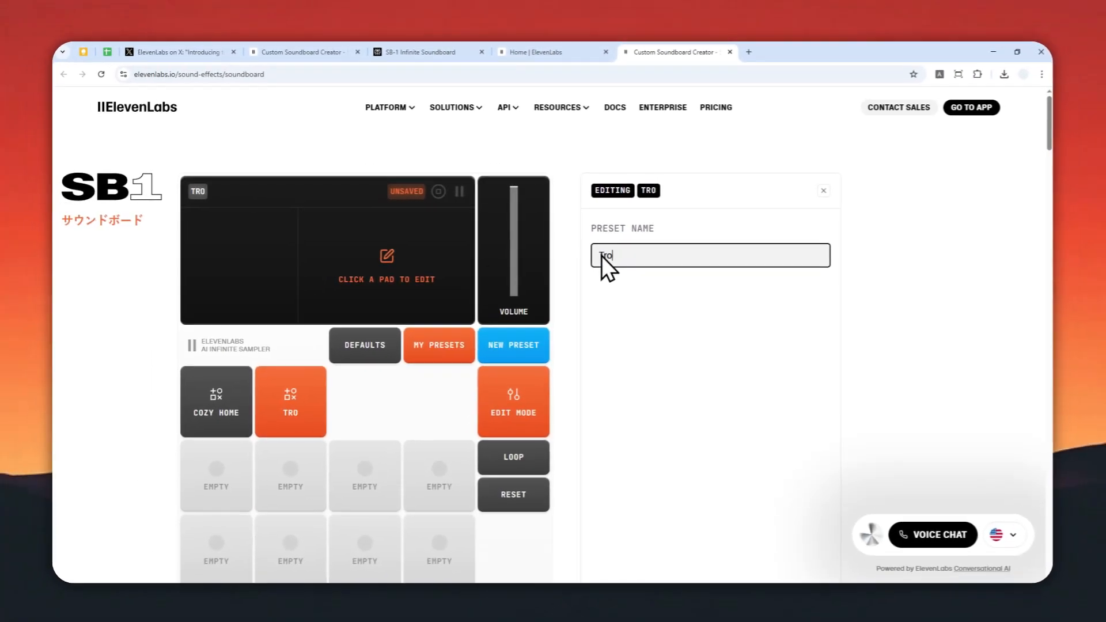
text(l Forest)
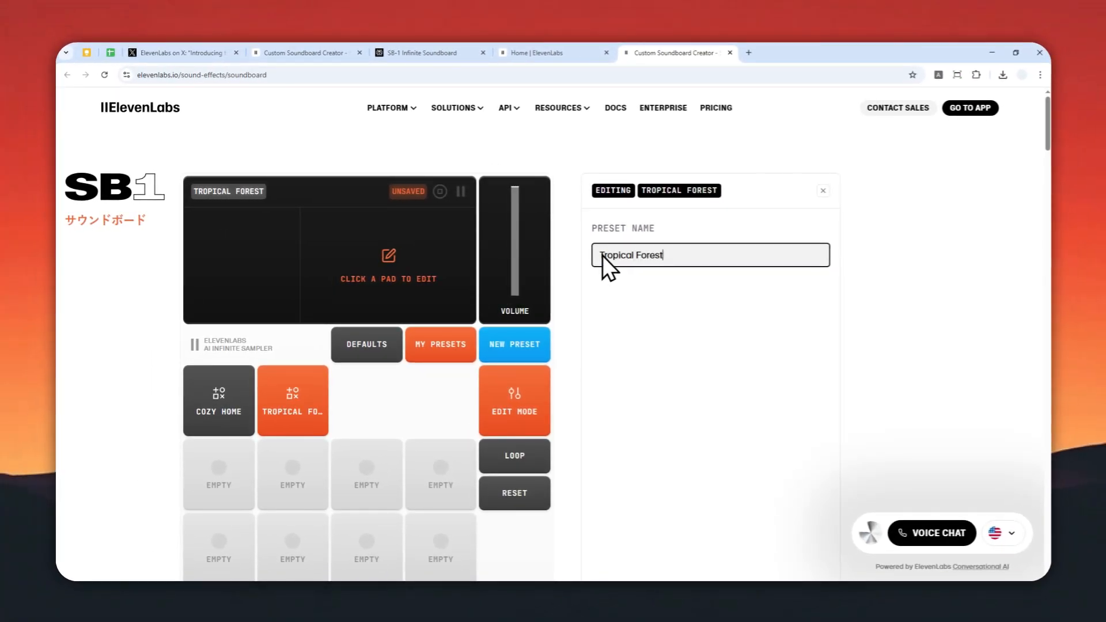
Generate sound effects for the first empty pad from the description "Light rain in a tropical forest"
scroll(691, 262, down, 2)
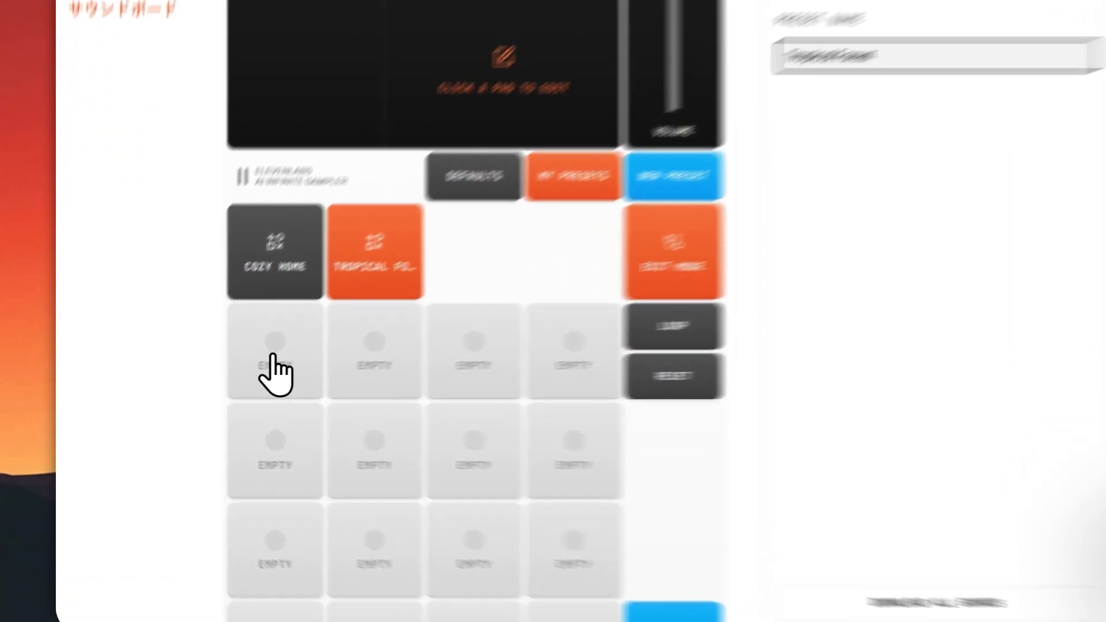
click(220, 368)
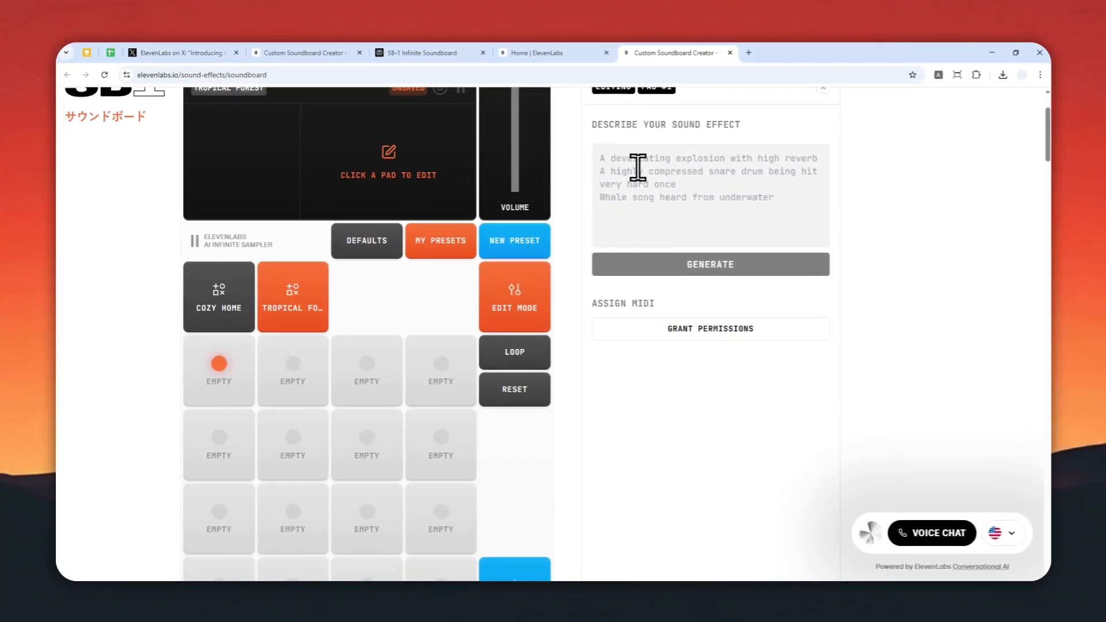
click(638, 169)
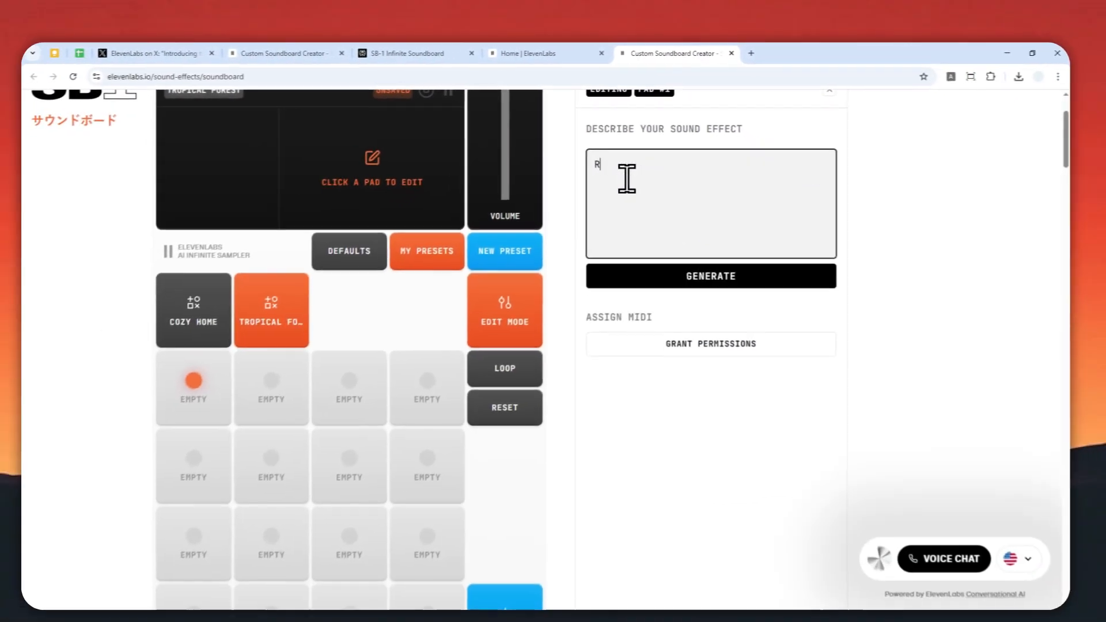
text(Raining)
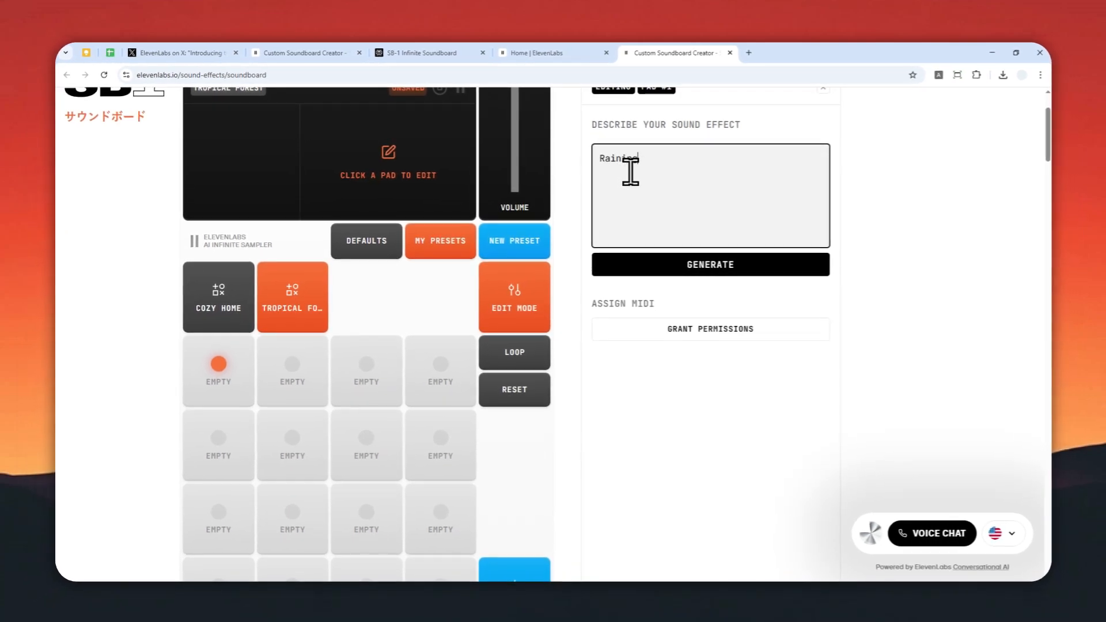
key(ctrl+a)
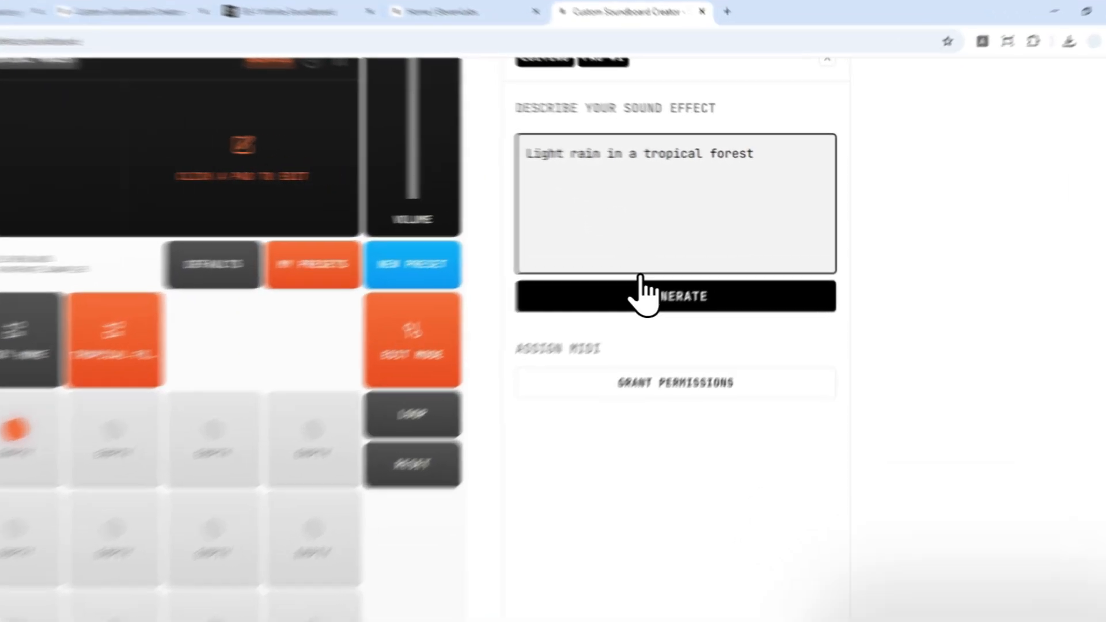
click(703, 263)
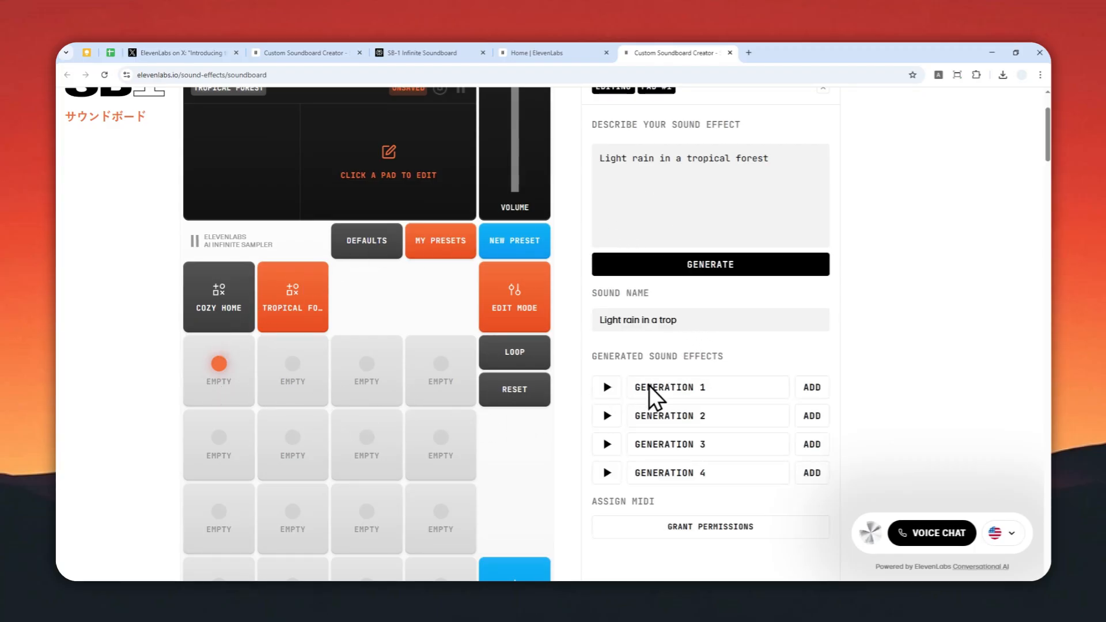
Preview the four generated rain sounds and add Generation 1 to the first pad
scroll(660, 375, down, 2)
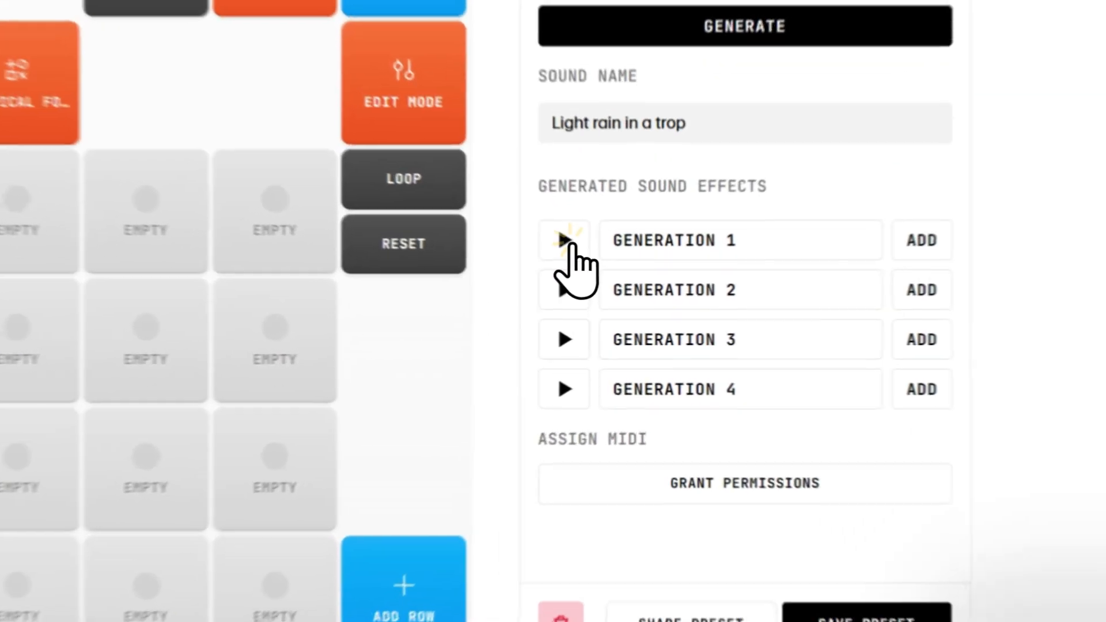
click(609, 285)
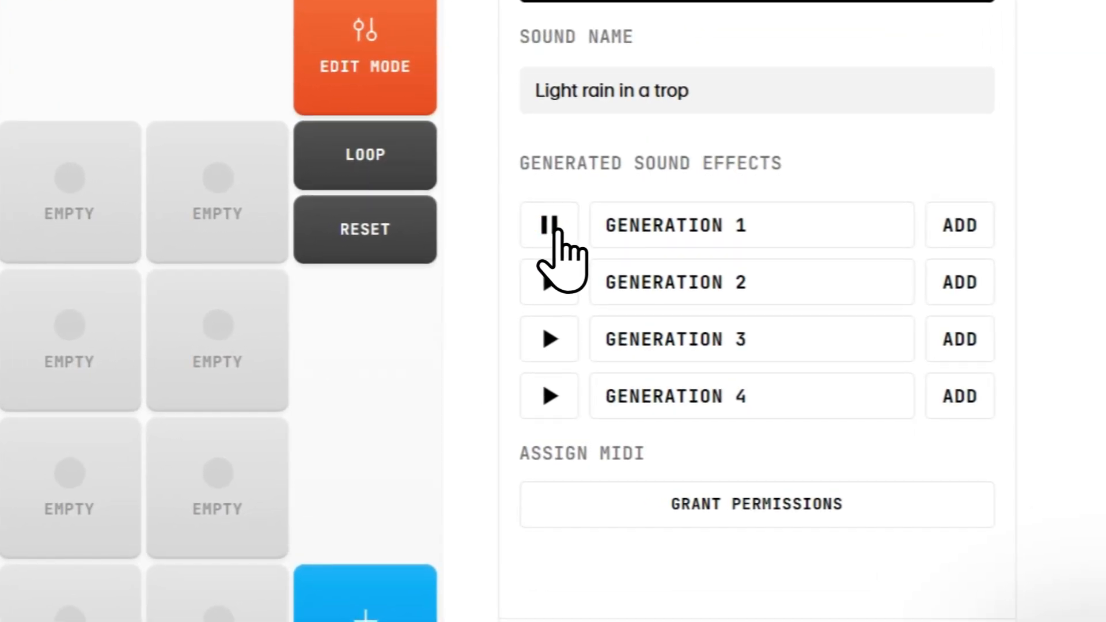
click(553, 282)
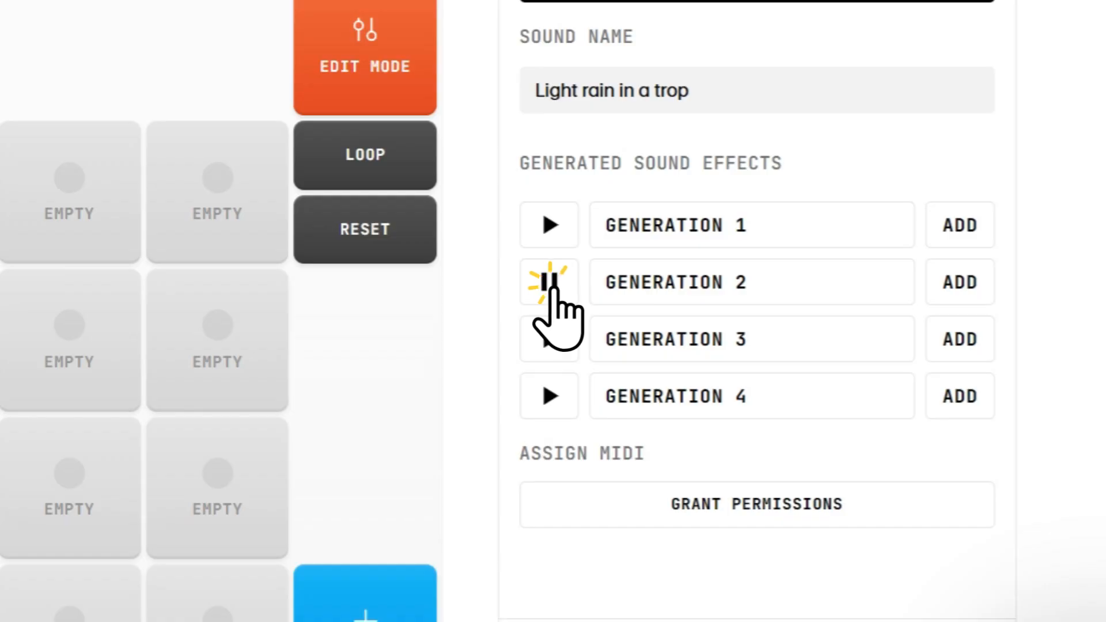
click(550, 339)
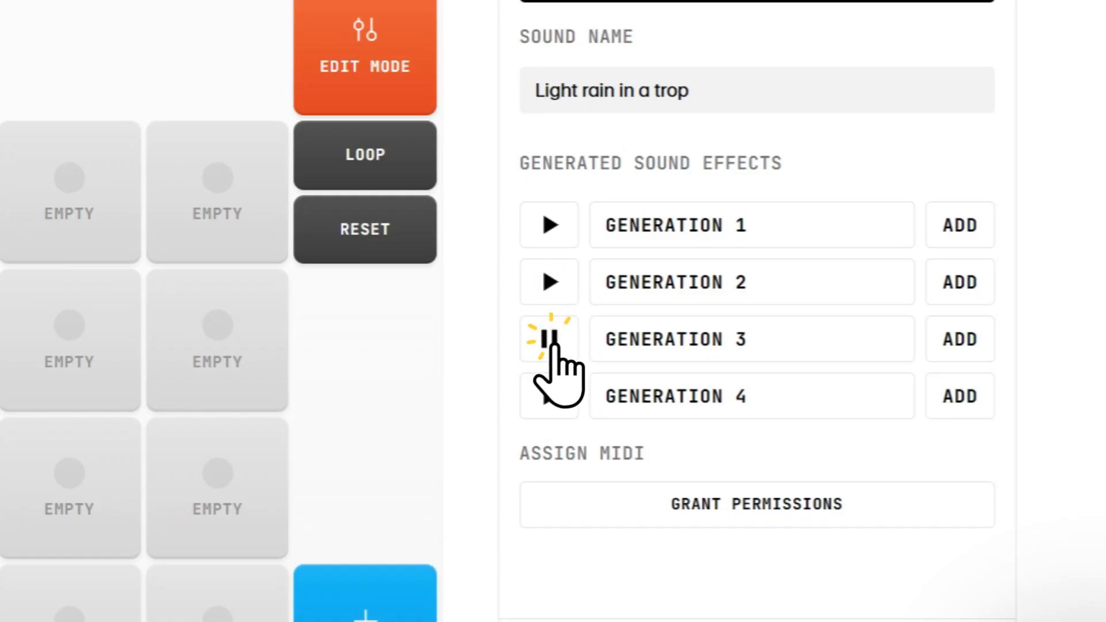
click(552, 399)
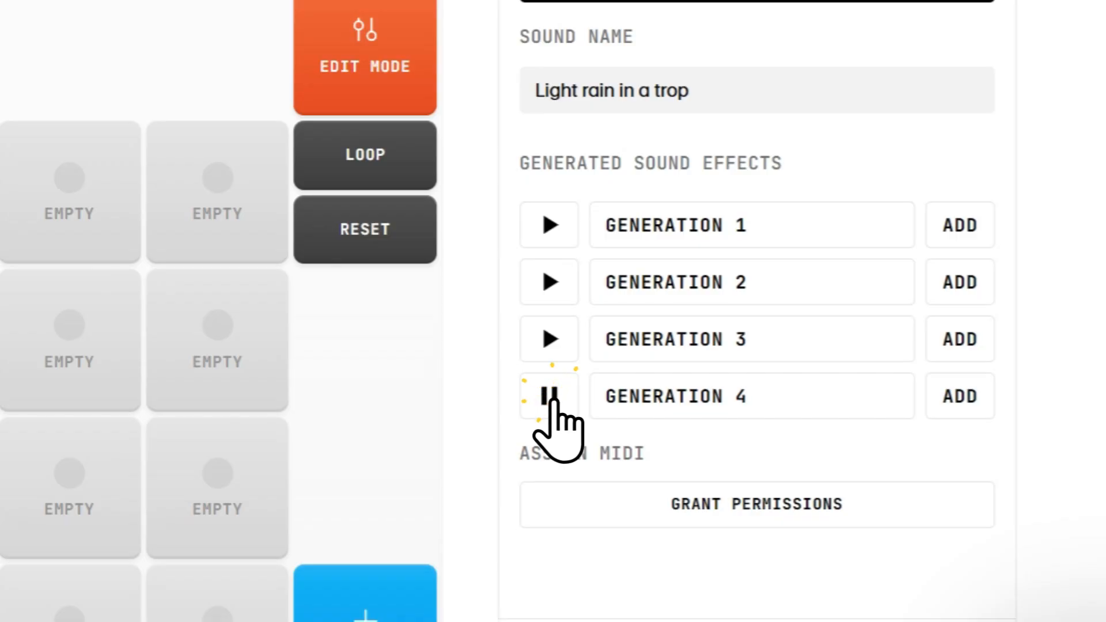
click(553, 399)
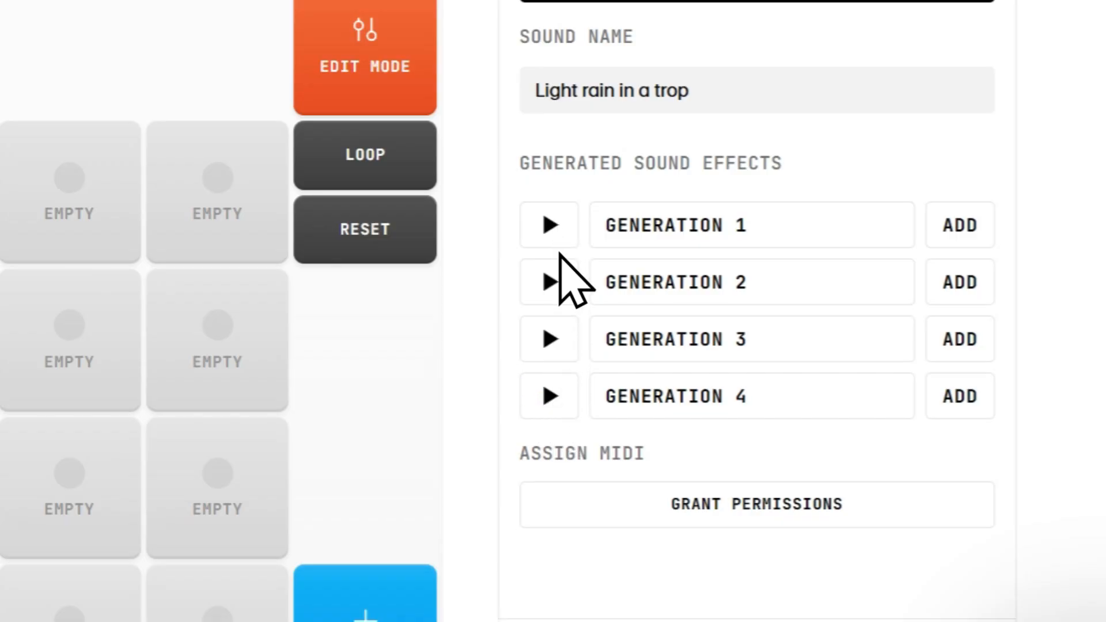
click(553, 227)
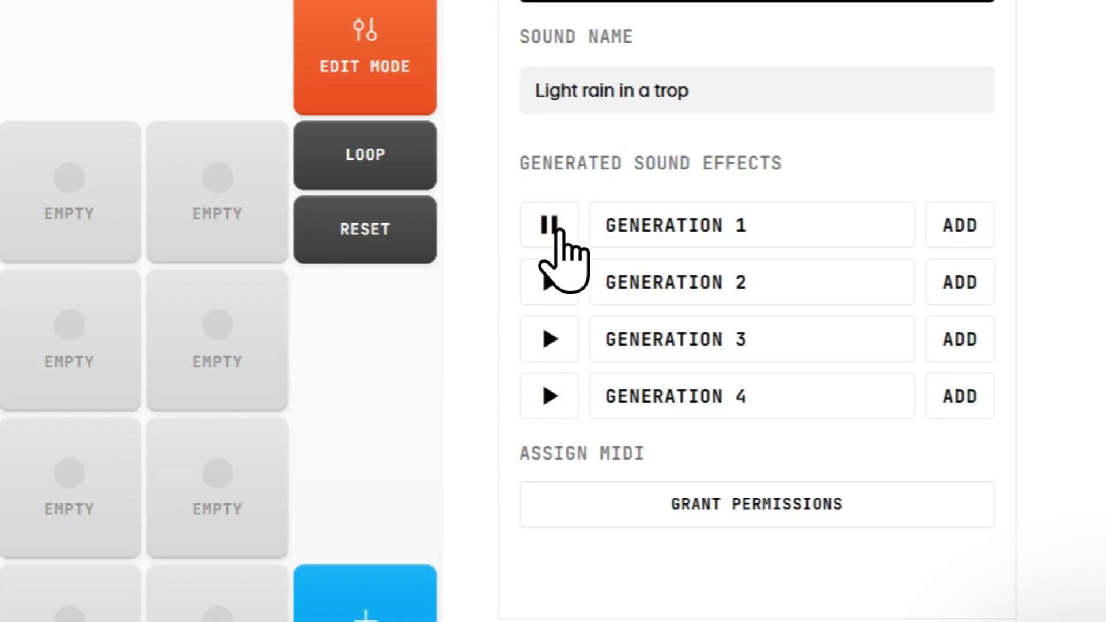
click(546, 281)
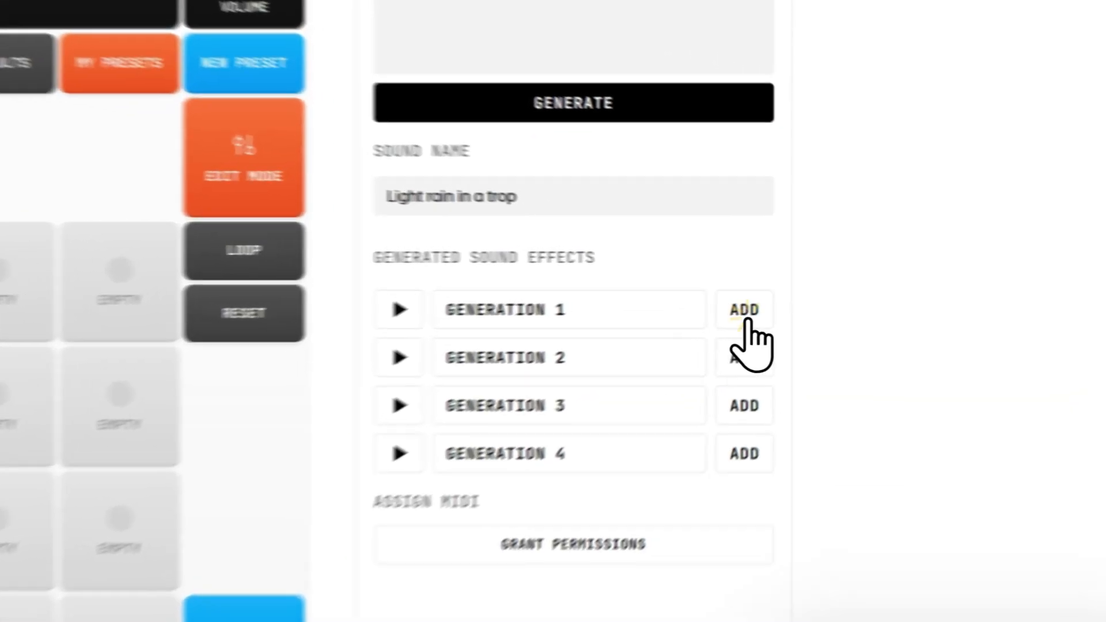
click(811, 283)
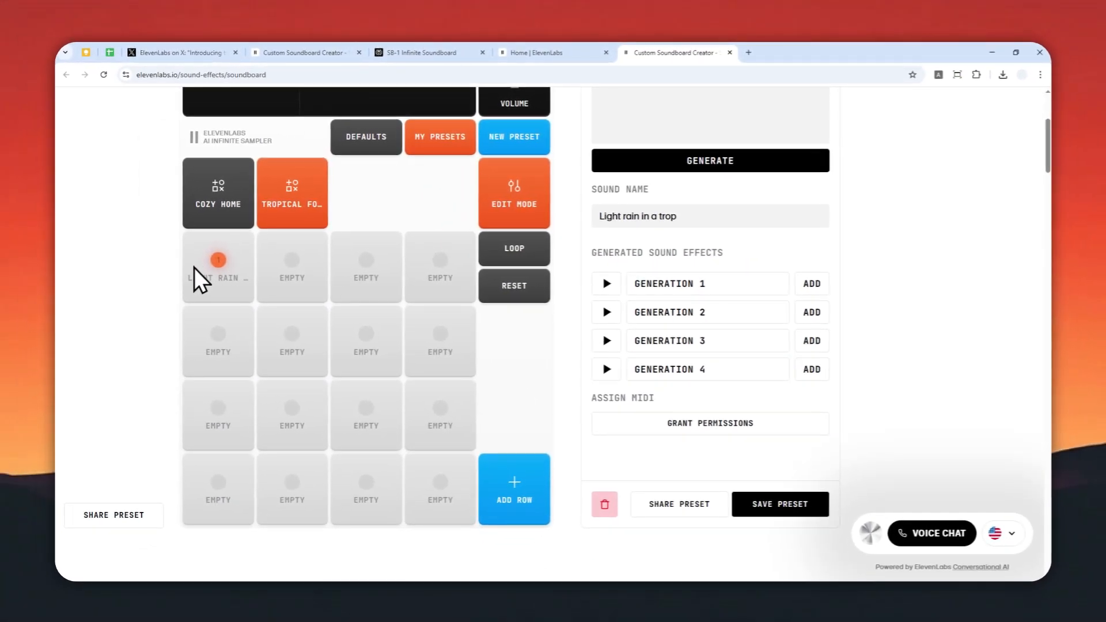
Generate sound effects for the second pad from the description "Thunderstorm noise in the distance"
scroll(245, 288, up, 2)
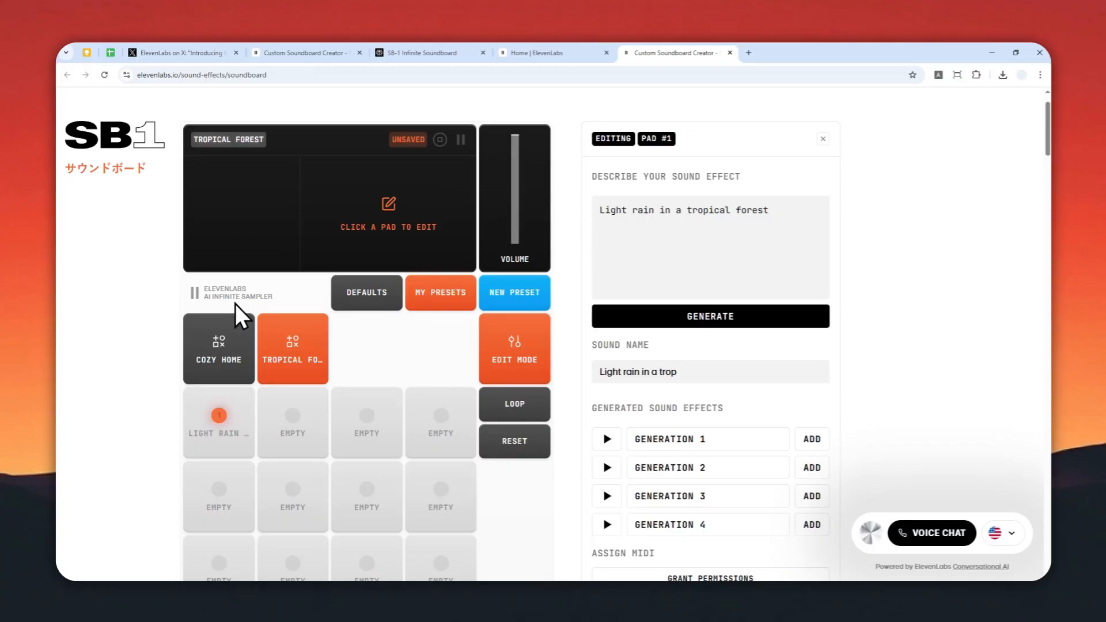
click(294, 426)
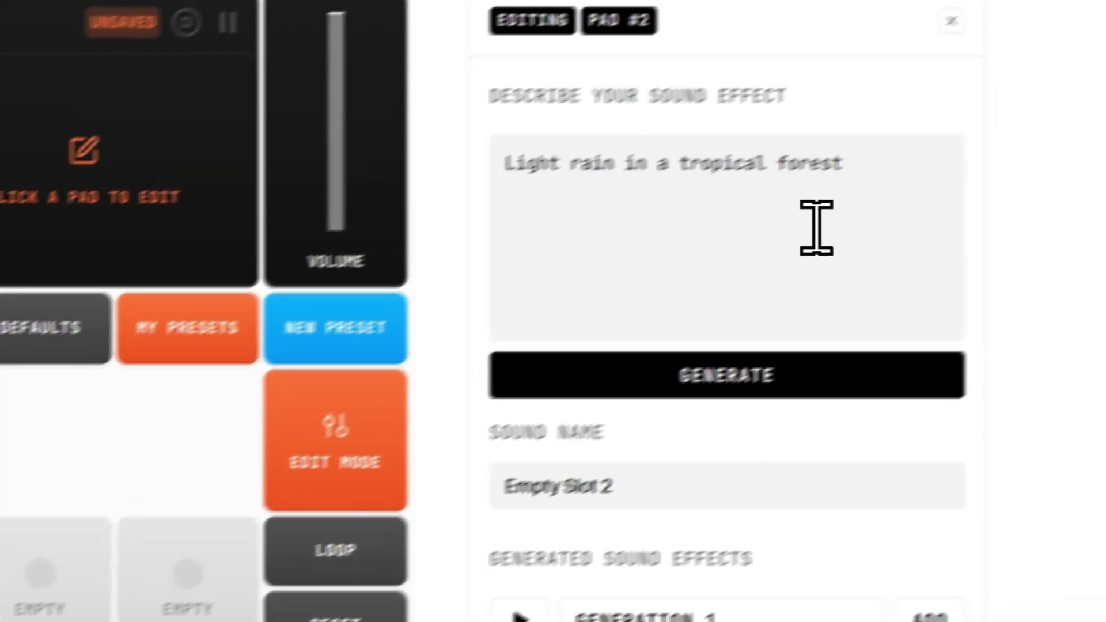
drag(772, 209, 638, 212)
drag(502, 203, 383, 210)
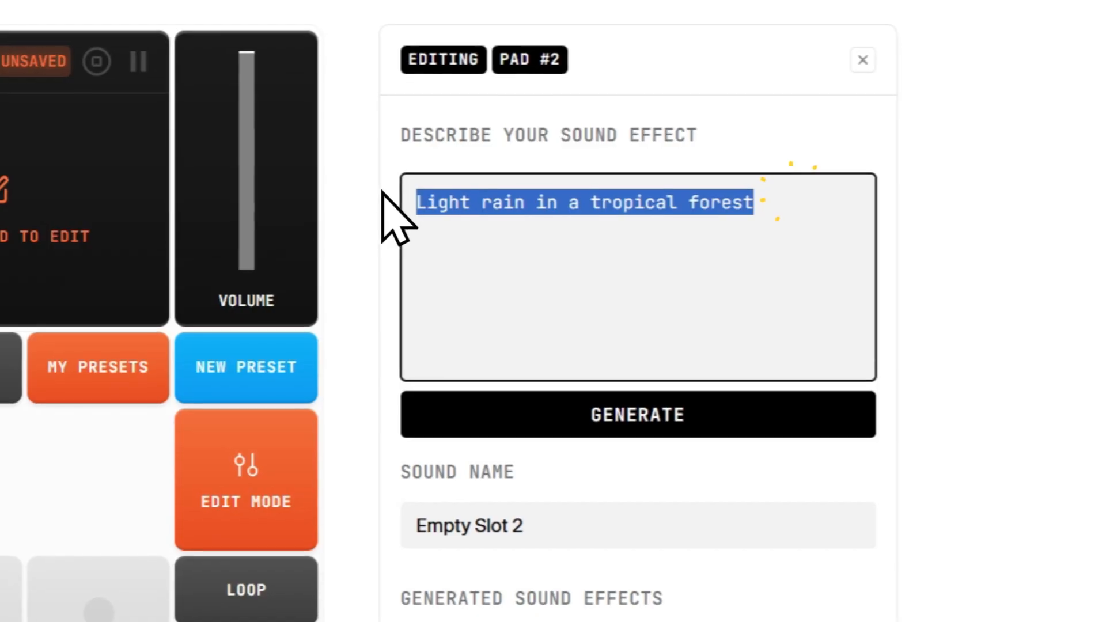
key(BackSpace)
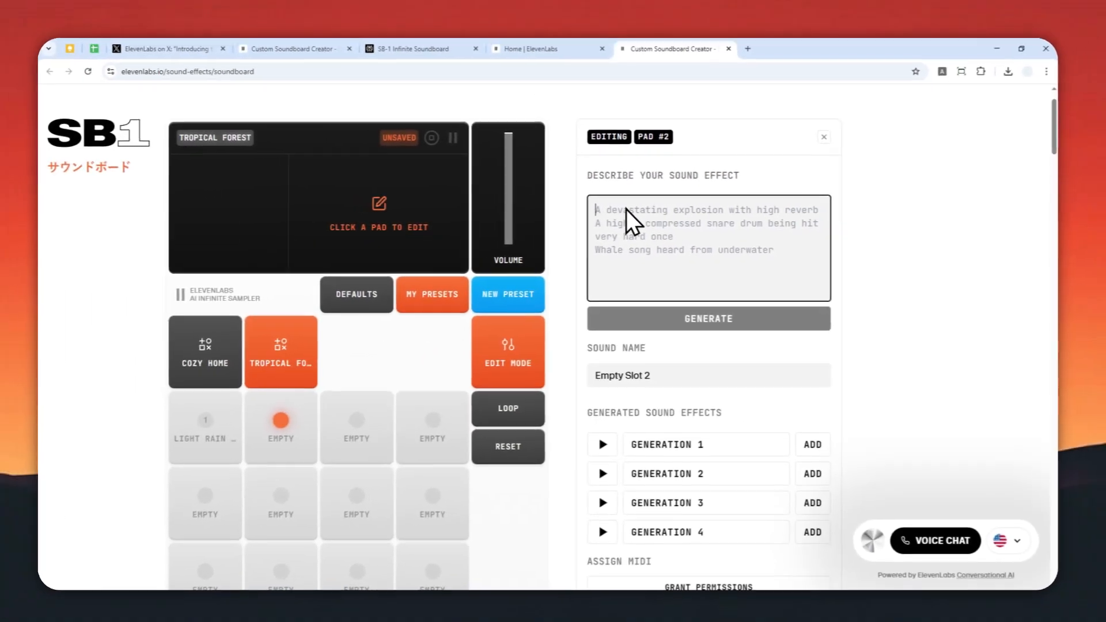
text(T)
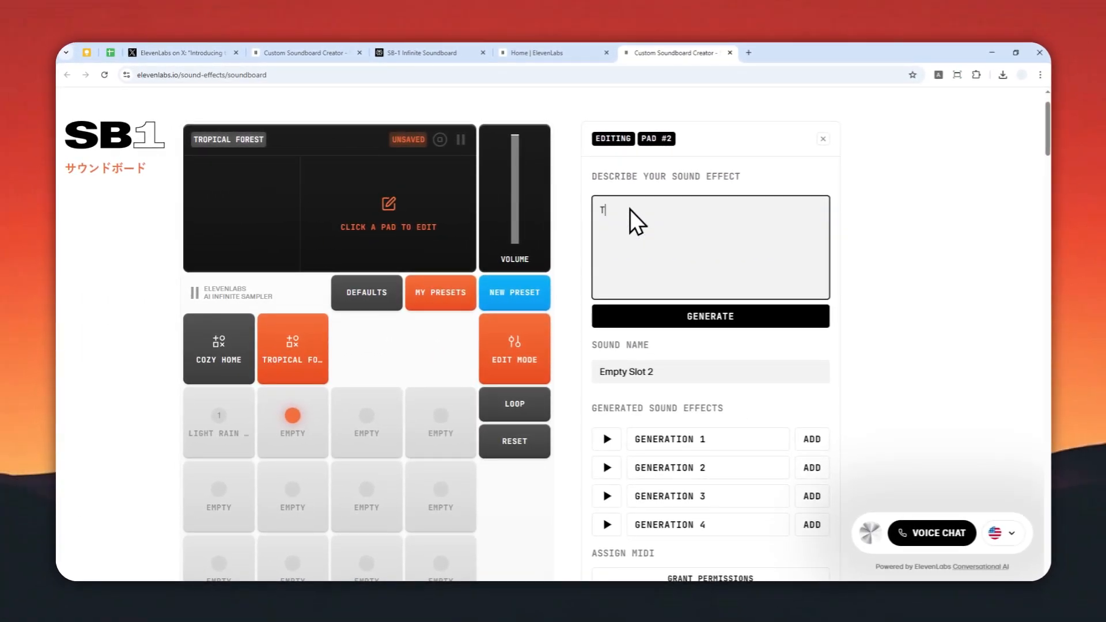
text(hunderstorm noise in)
text(the distance)
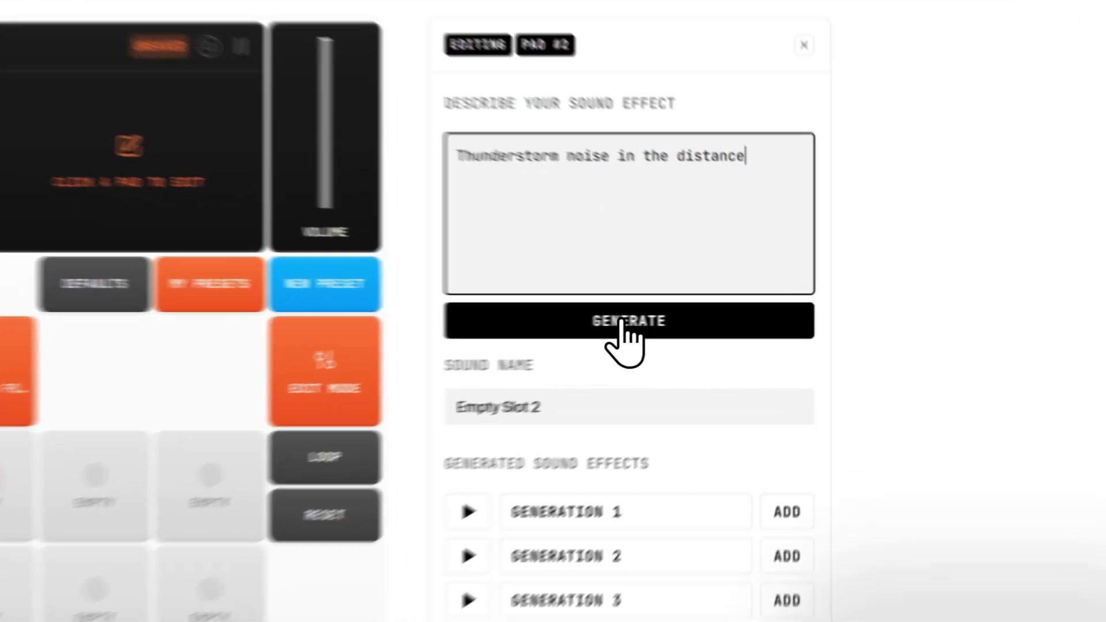
click(705, 315)
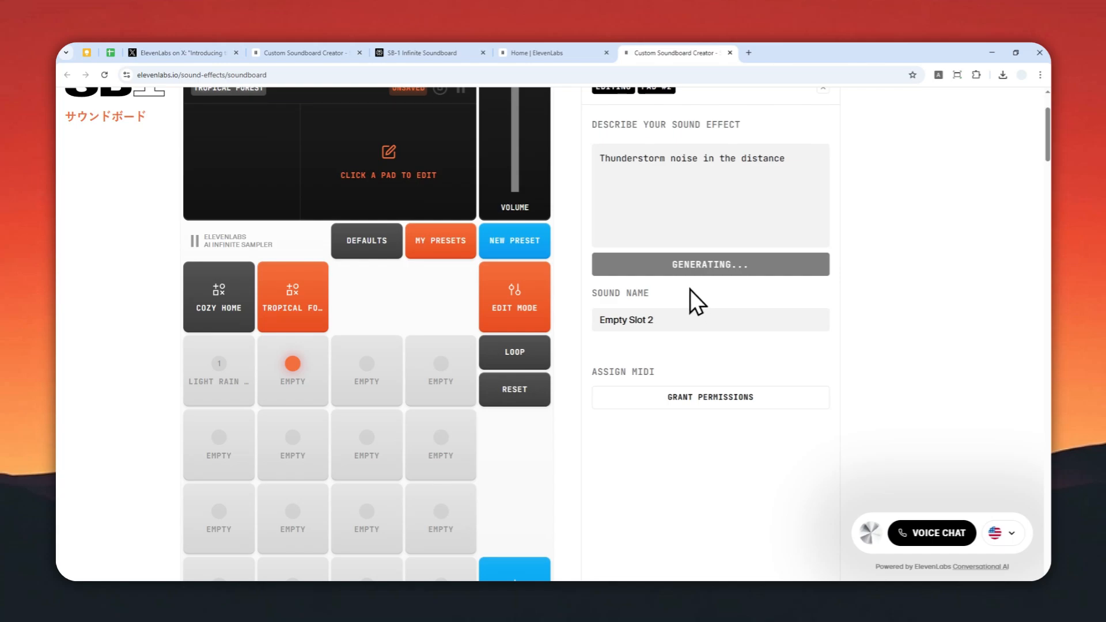
Preview the generated thunderstorm sounds and add Generation 2 to the second pad
scroll(690, 289, down, 1)
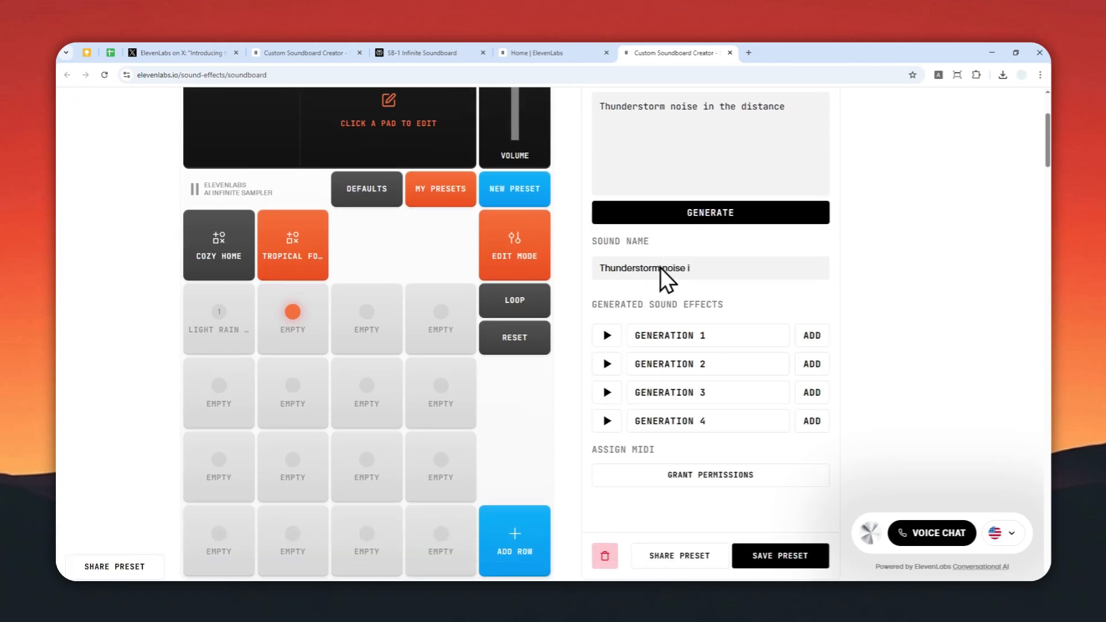
click(609, 336)
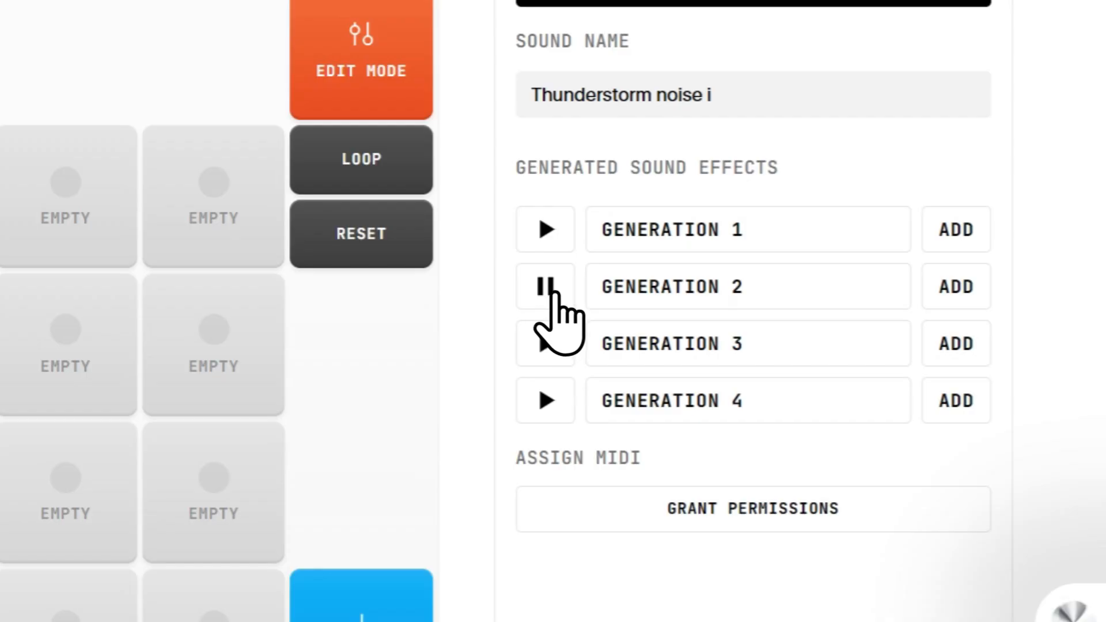
click(547, 345)
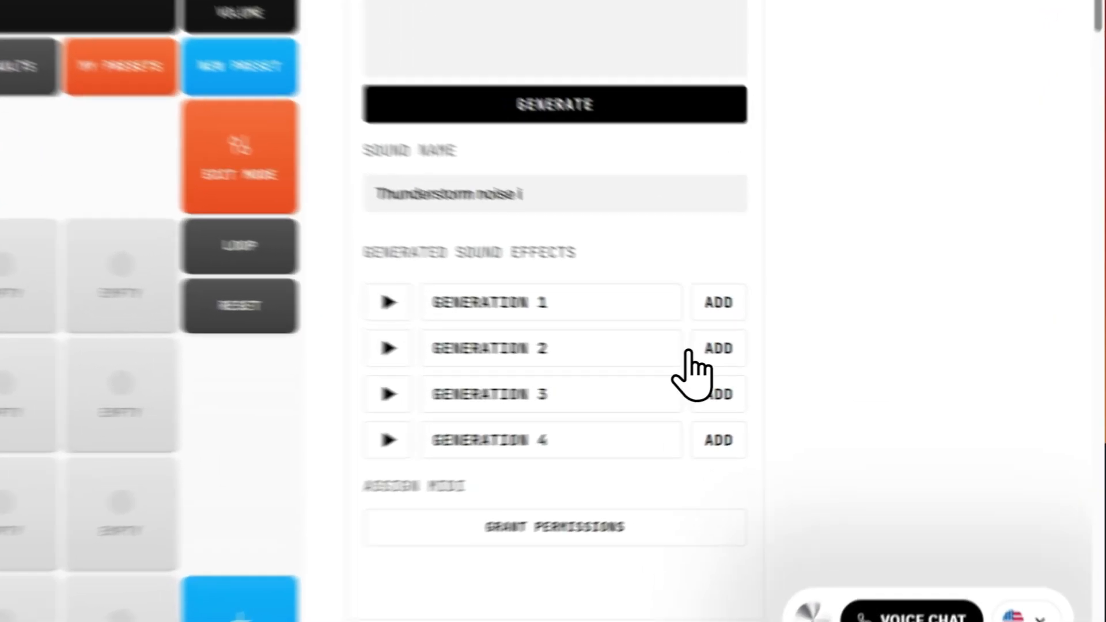
click(811, 364)
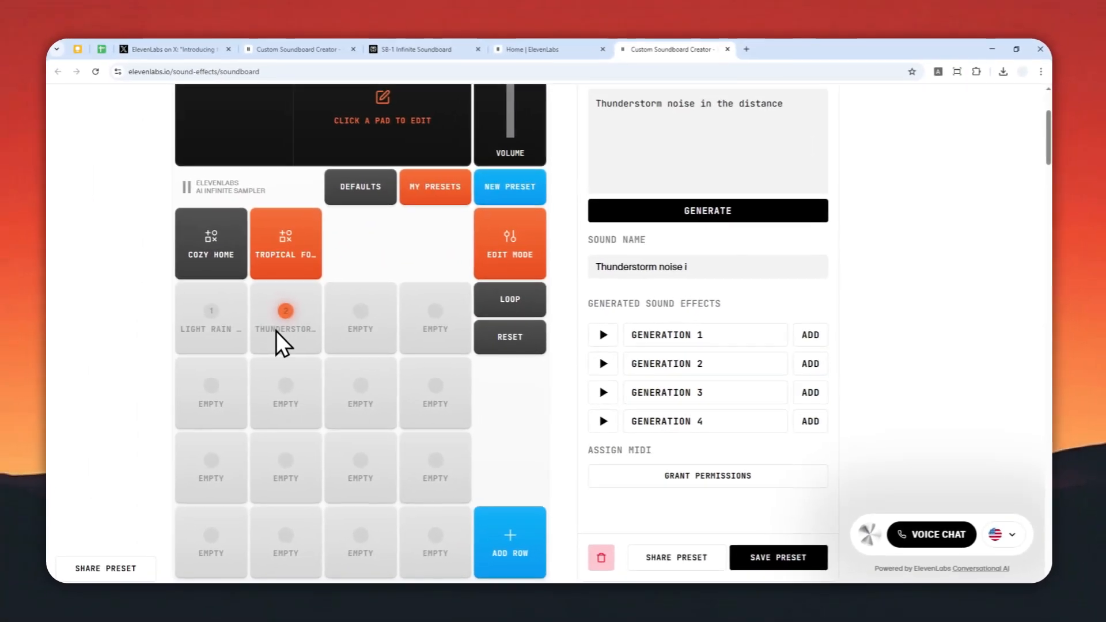
Turn on loop mode, loop the Light Rain and Thunderstorm pads together, and pause the playback
scroll(371, 333, down, 3)
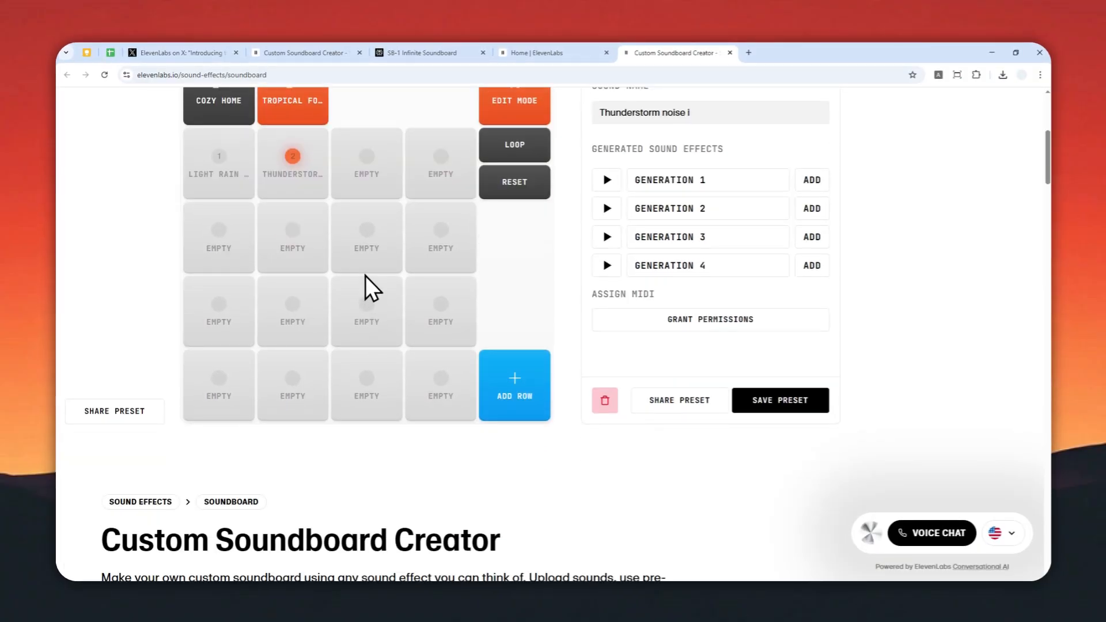
scroll(365, 276, up, 2)
scroll(330, 260, up, 4)
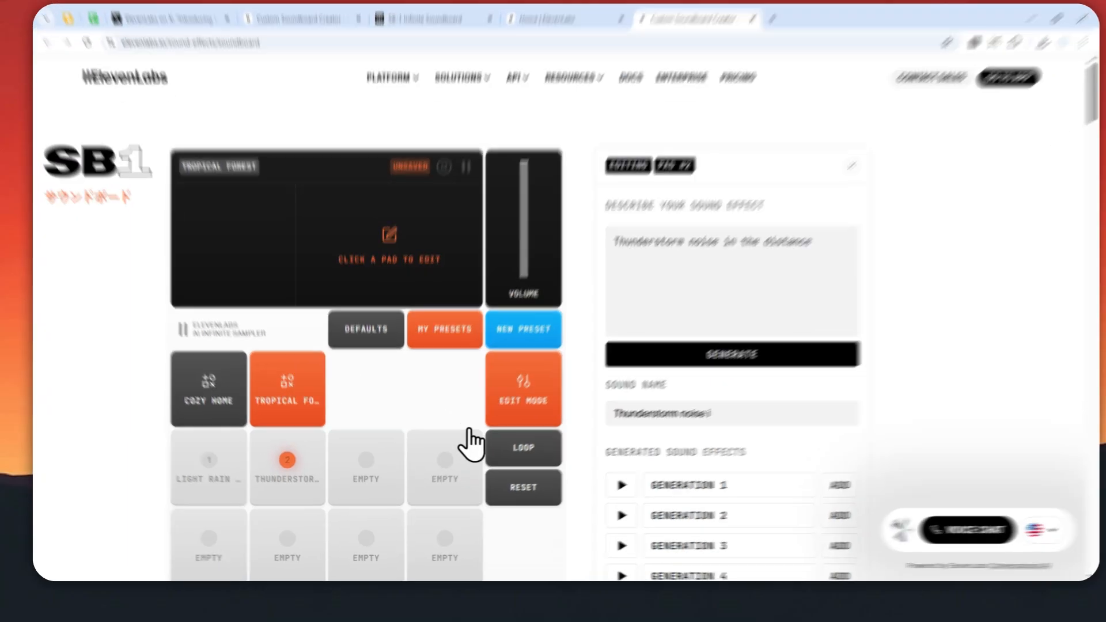
click(502, 455)
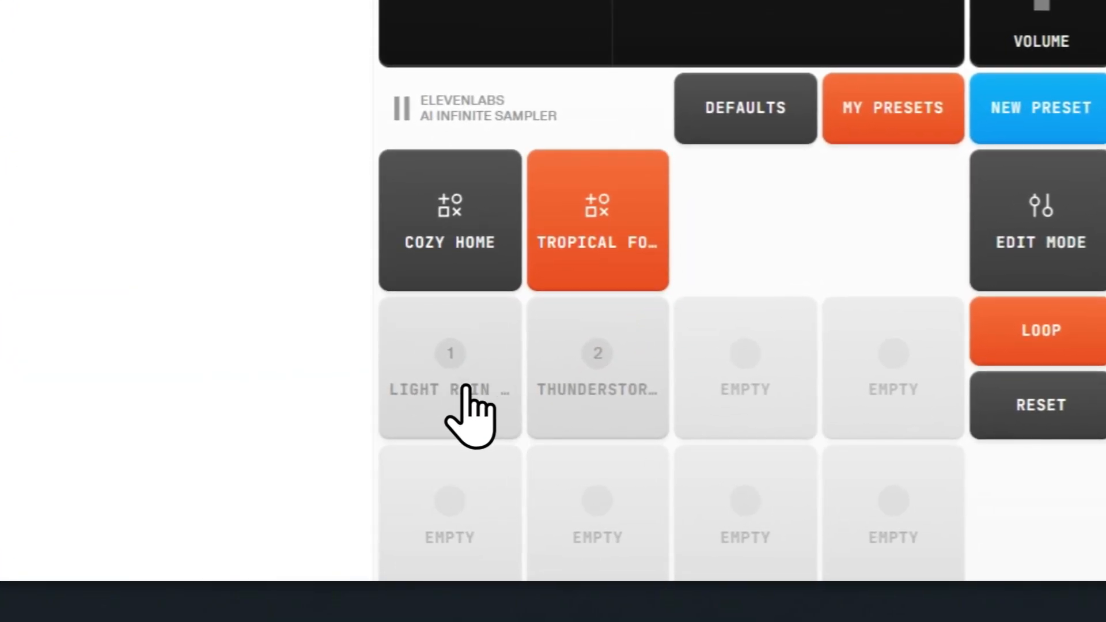
click(445, 371)
click(580, 378)
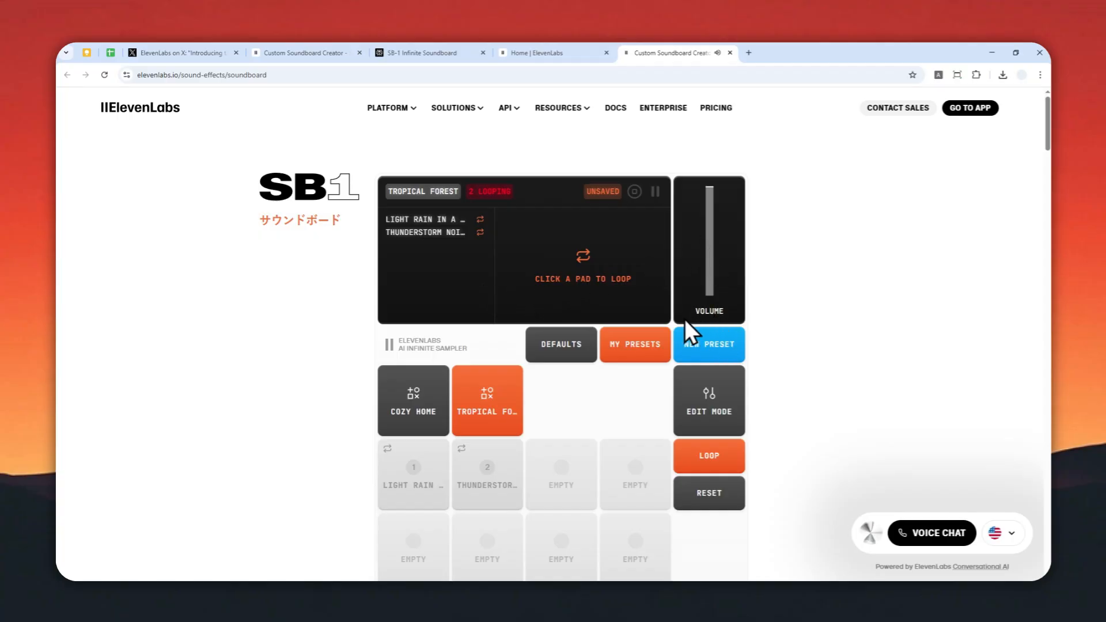
click(654, 192)
Switch the Tropical Forest soundboard back to edit mode and save the preset
scroll(544, 387, down, 2)
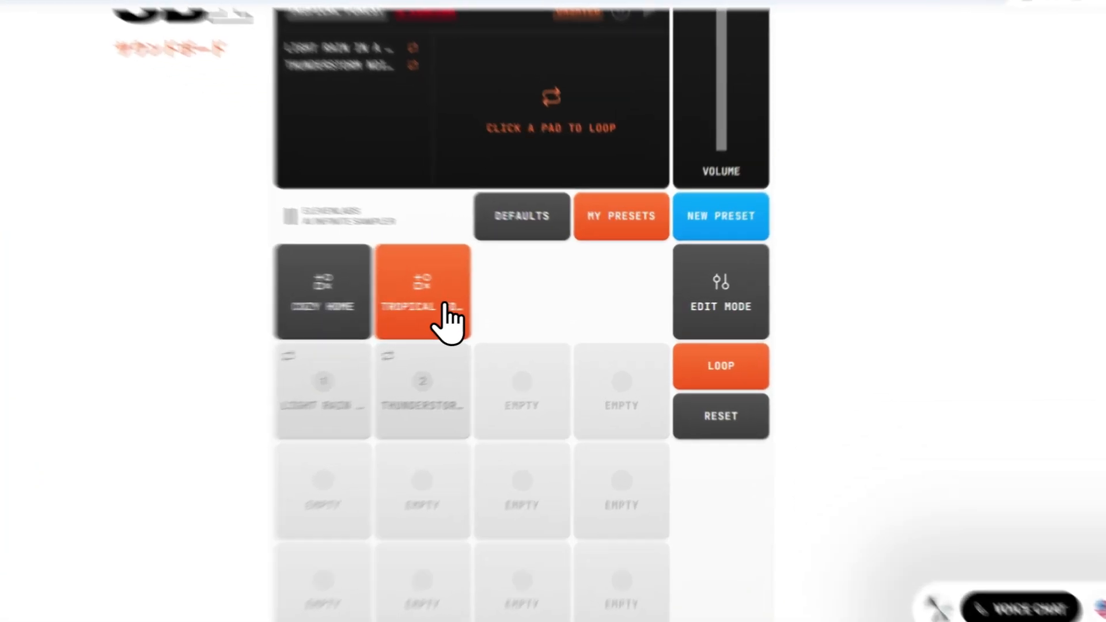
click(506, 307)
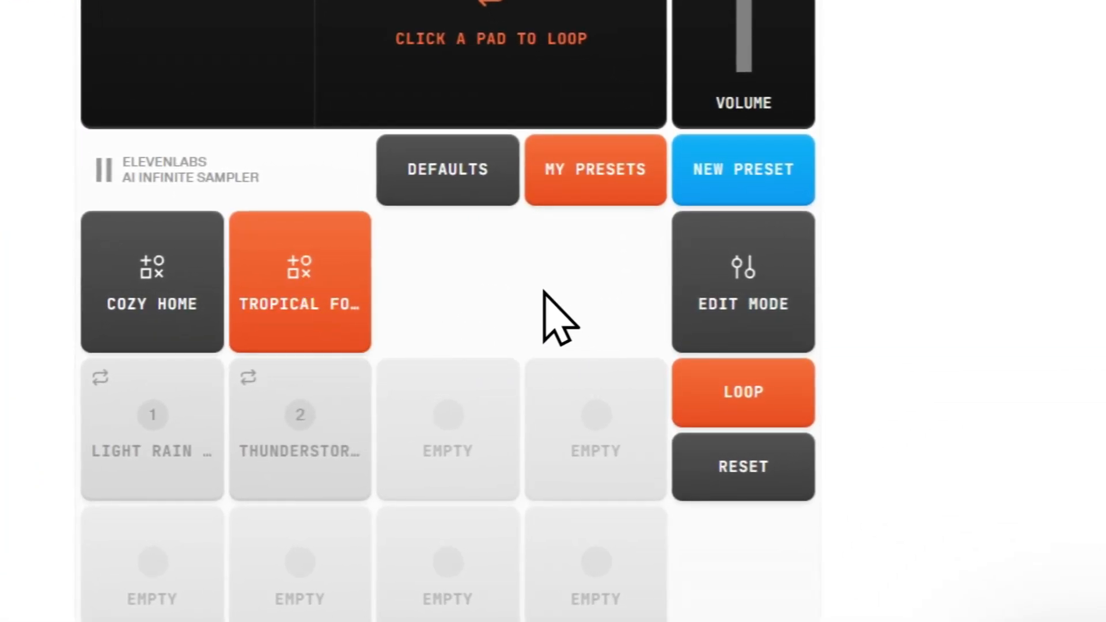
click(765, 287)
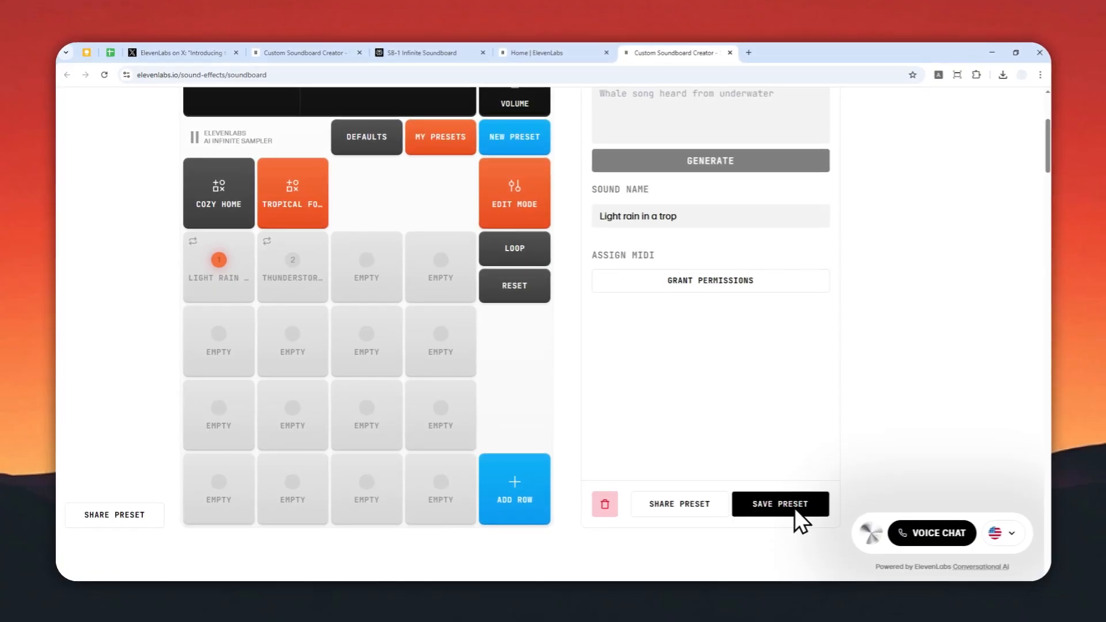
scroll(693, 420, up, 3)
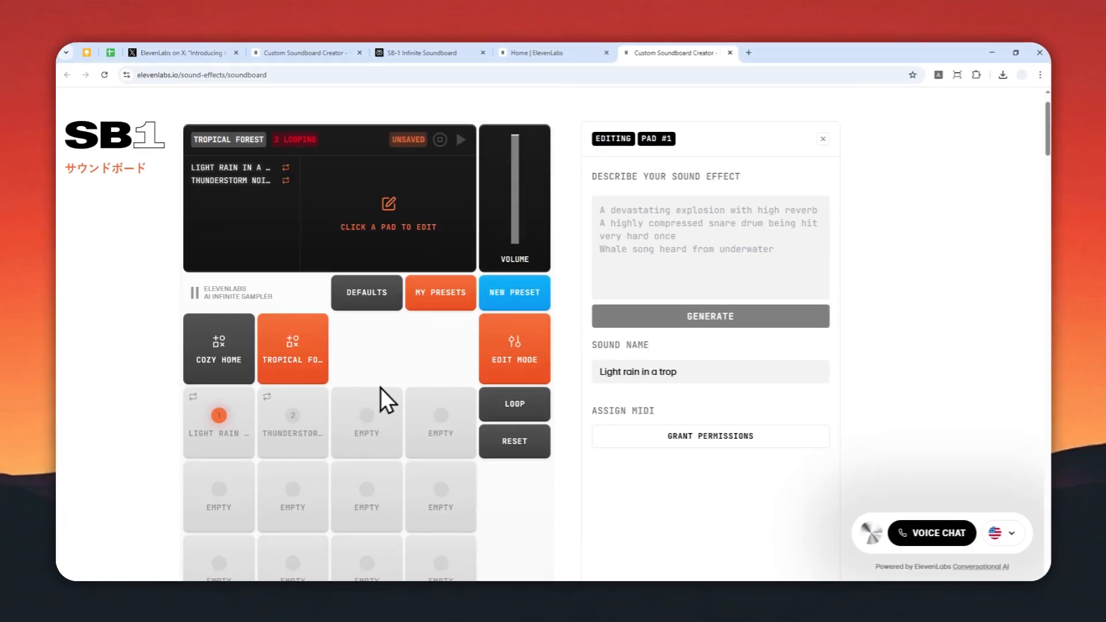
scroll(679, 390, down, 5)
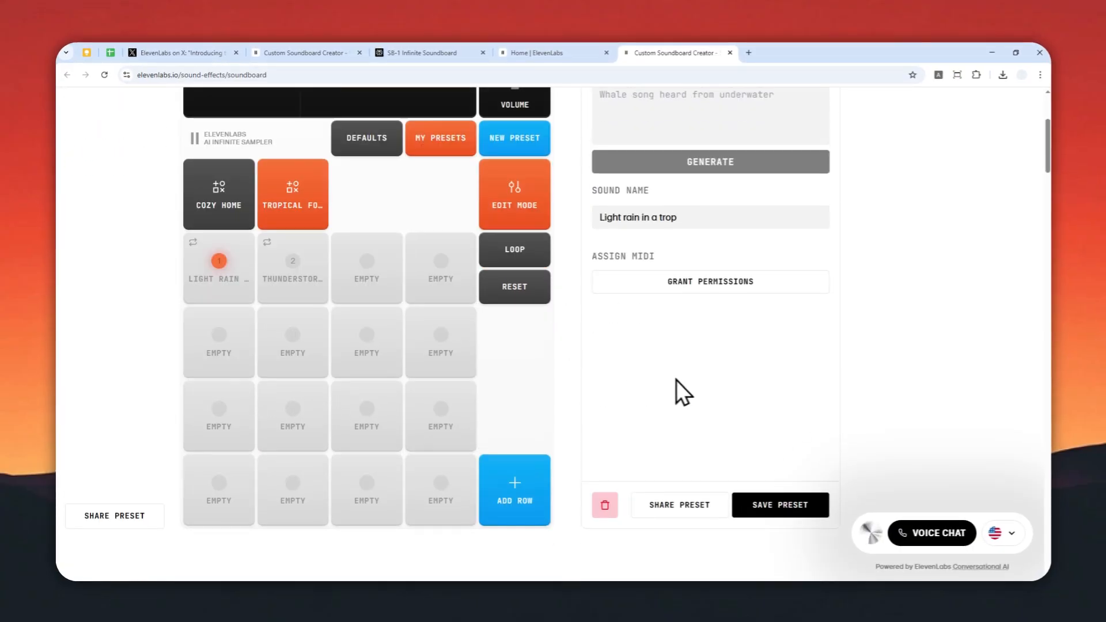
click(800, 402)
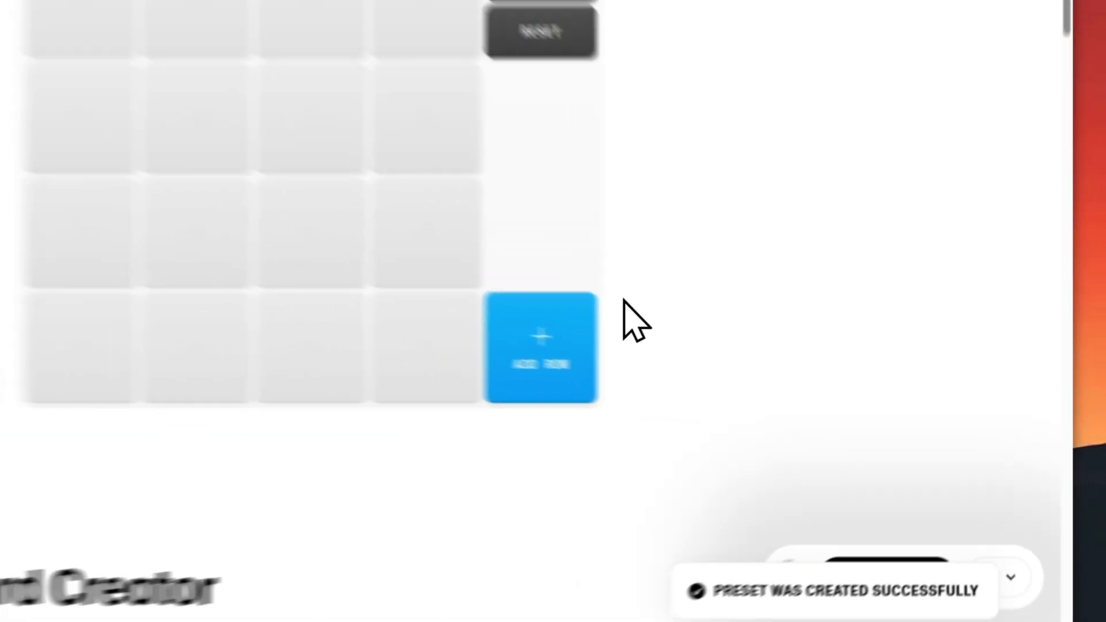
Reopen a pad's editing panel and show the sharing options for the Tropical Forest preset
scroll(640, 305, up, 2)
scroll(662, 297, down, 2)
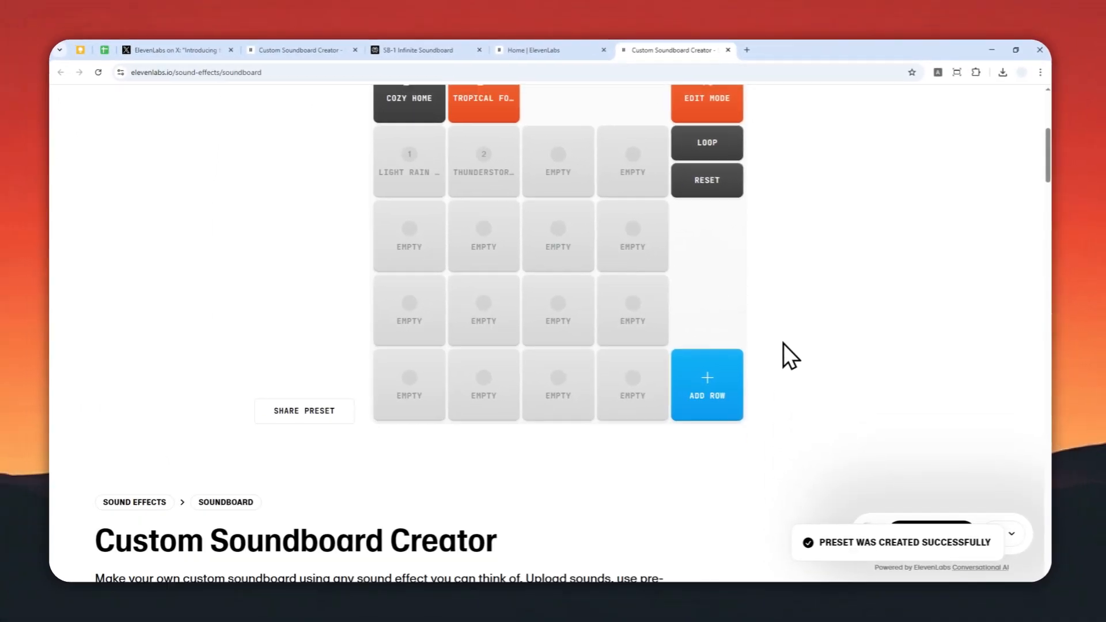
scroll(642, 311, up, 1)
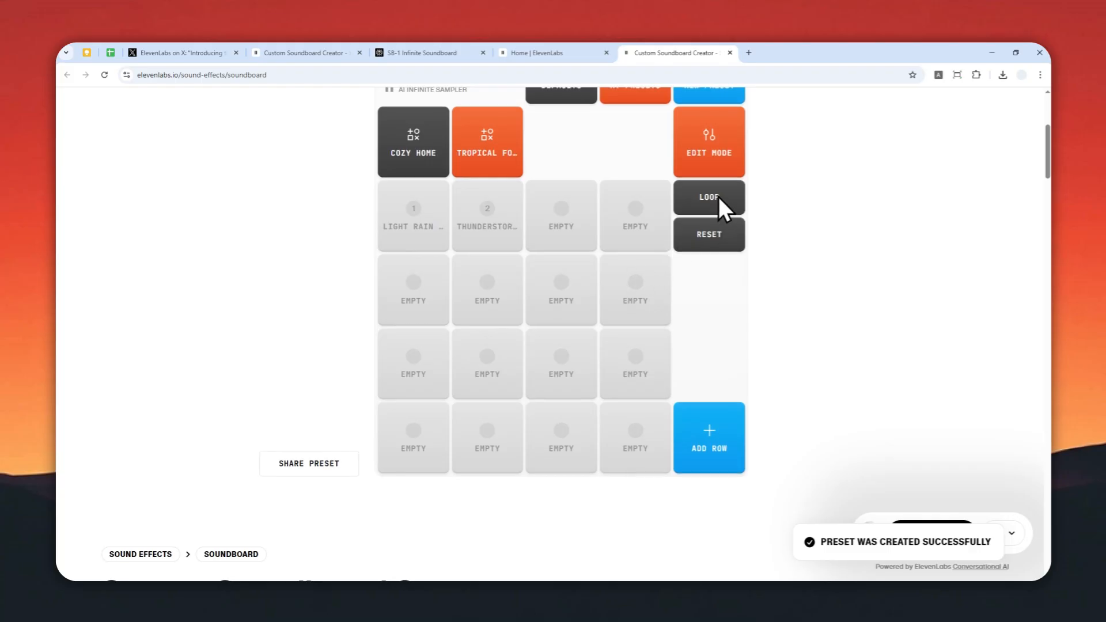
scroll(714, 207, up, 2)
scroll(543, 308, down, 2)
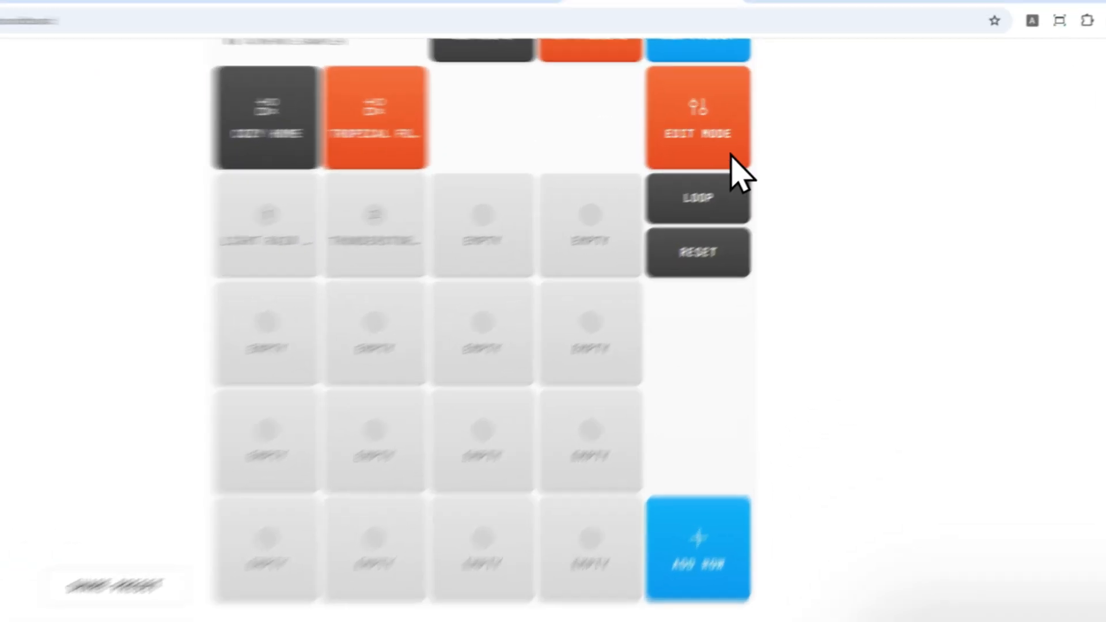
click(723, 161)
click(494, 170)
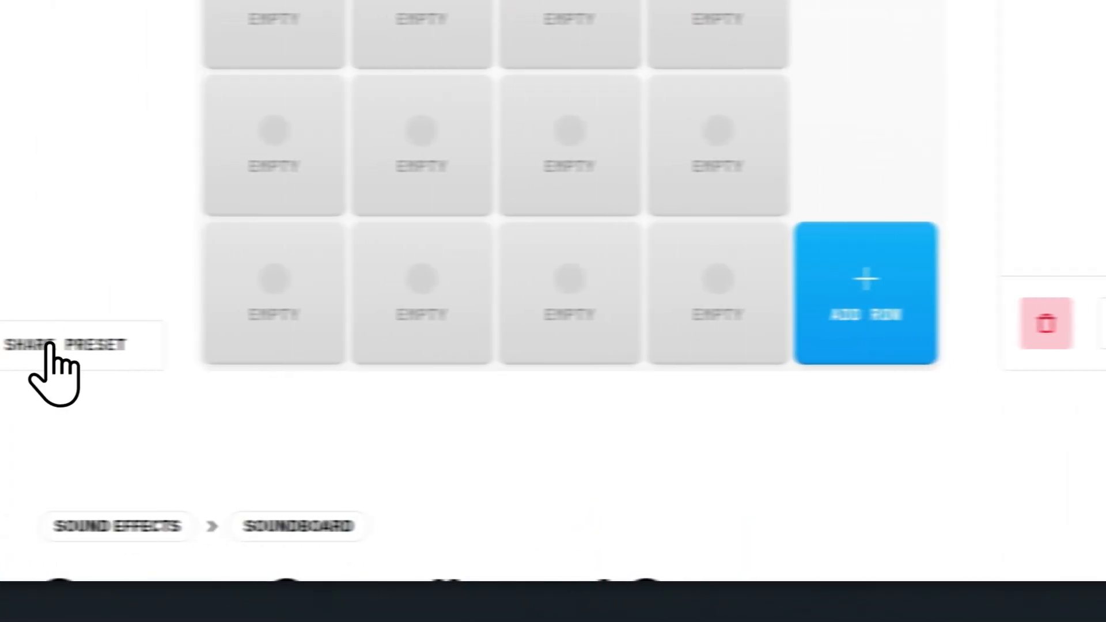
click(81, 387)
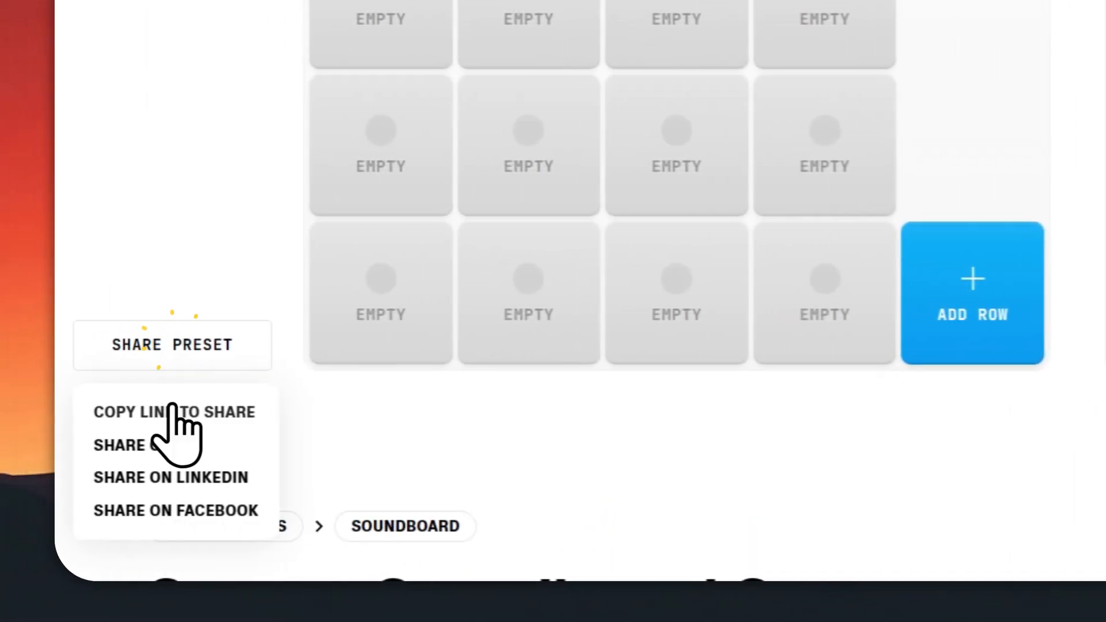
Copy the share link for the Tropical Forest preset and open it in a new Incognito window
click(207, 410)
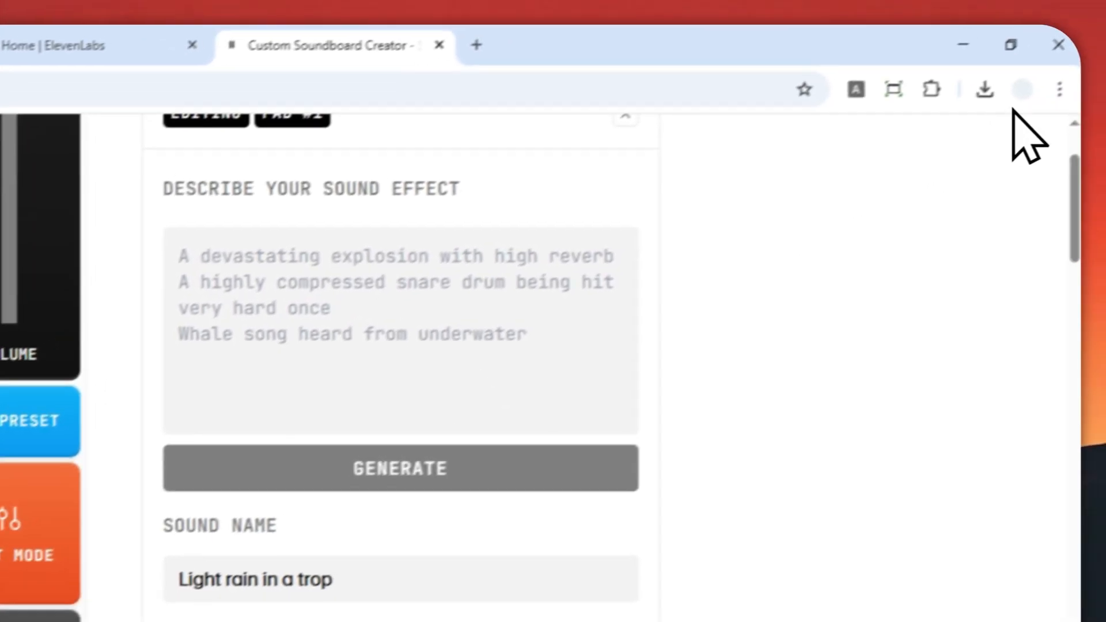
click(1055, 89)
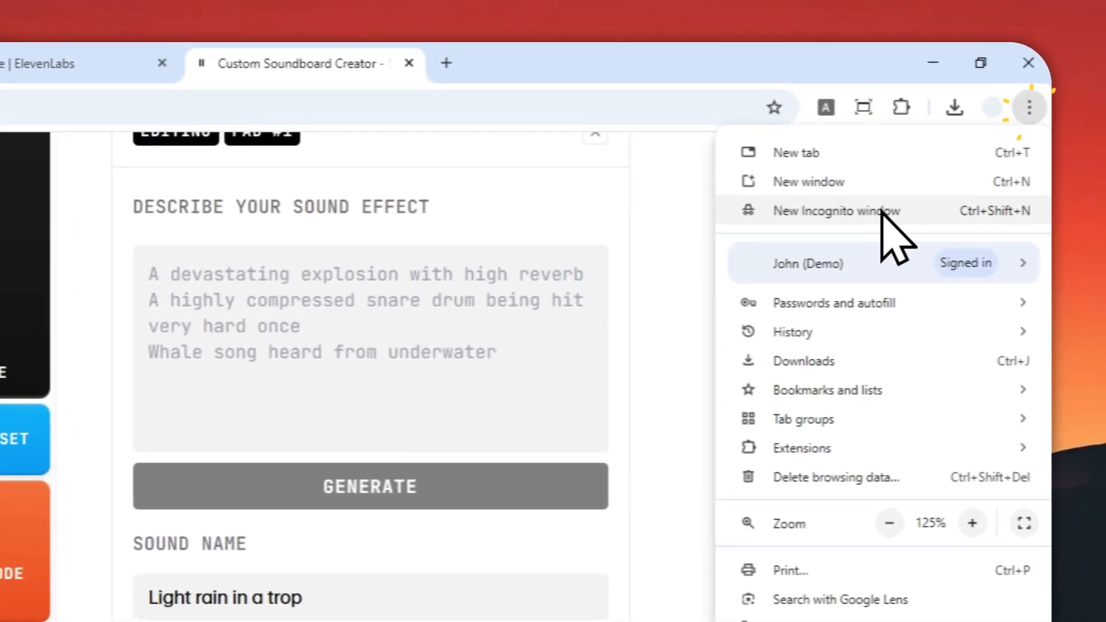
click(877, 210)
right_click(331, 101)
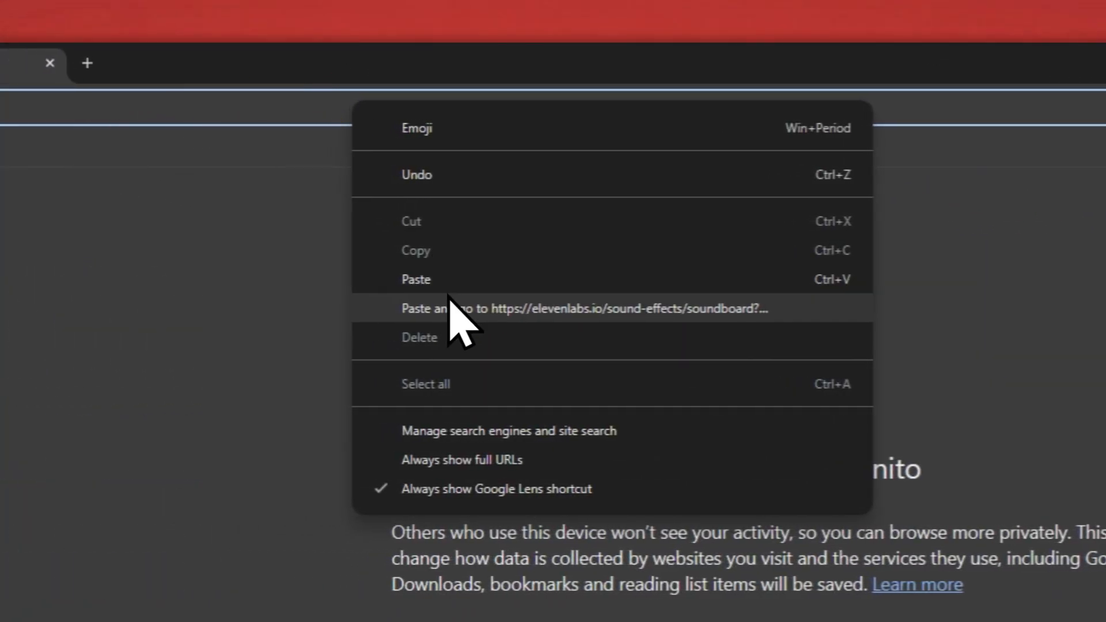
click(450, 305)
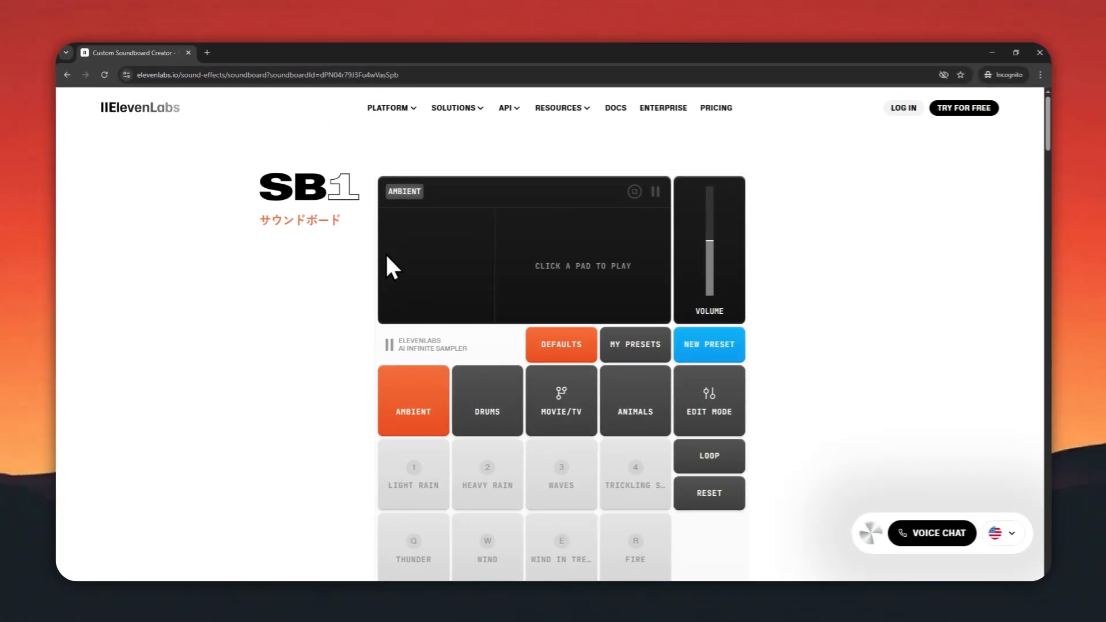
Test the shared Tropical Forest preset by looping its Light Rain and Thunderstorm pads together and adjusting the volume
scroll(392, 268, down, 3)
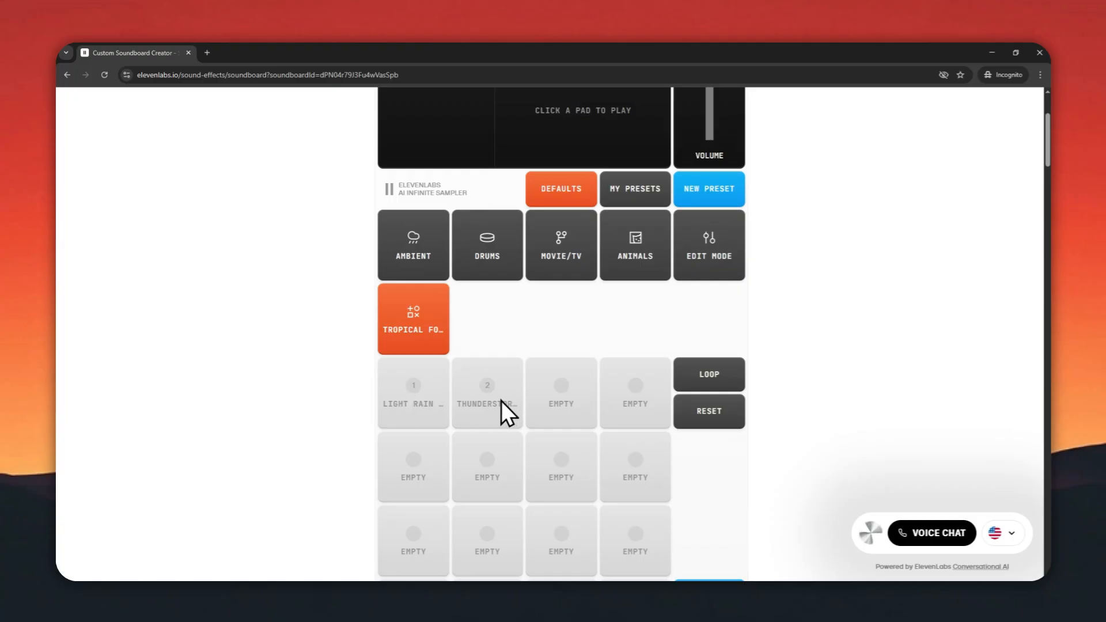
scroll(521, 391, up, 3)
click(709, 511)
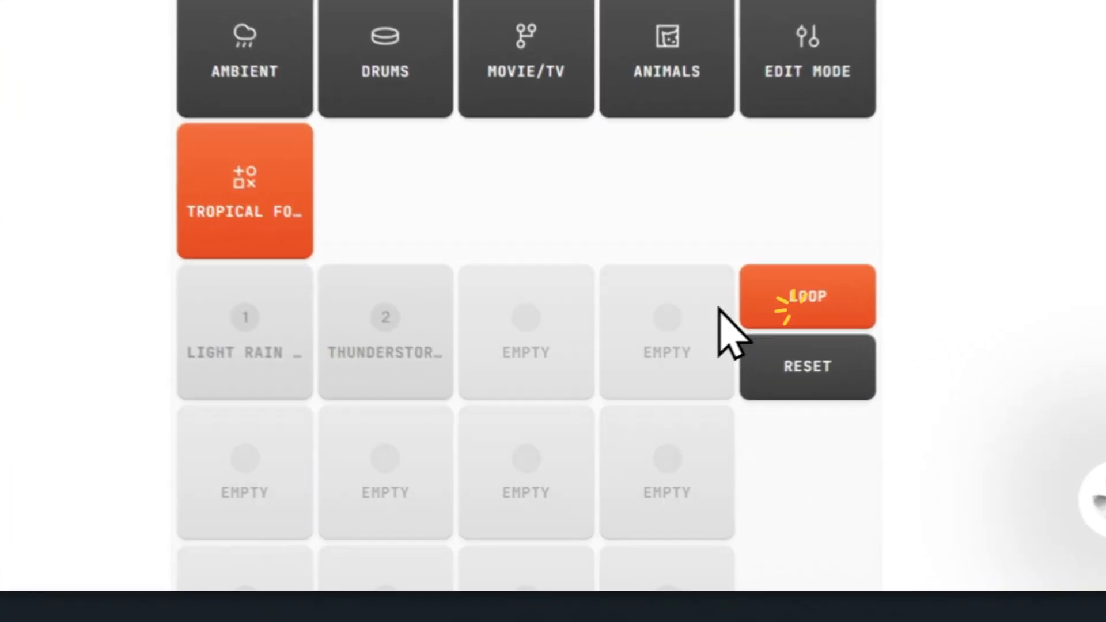
click(253, 348)
click(388, 340)
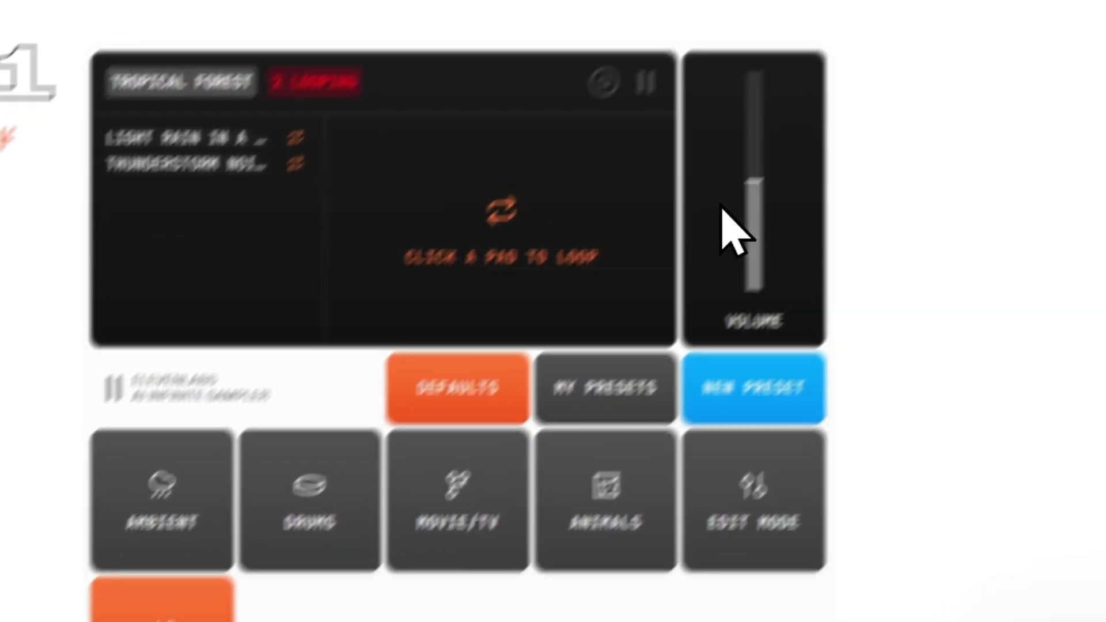
drag(753, 184, 708, 219)
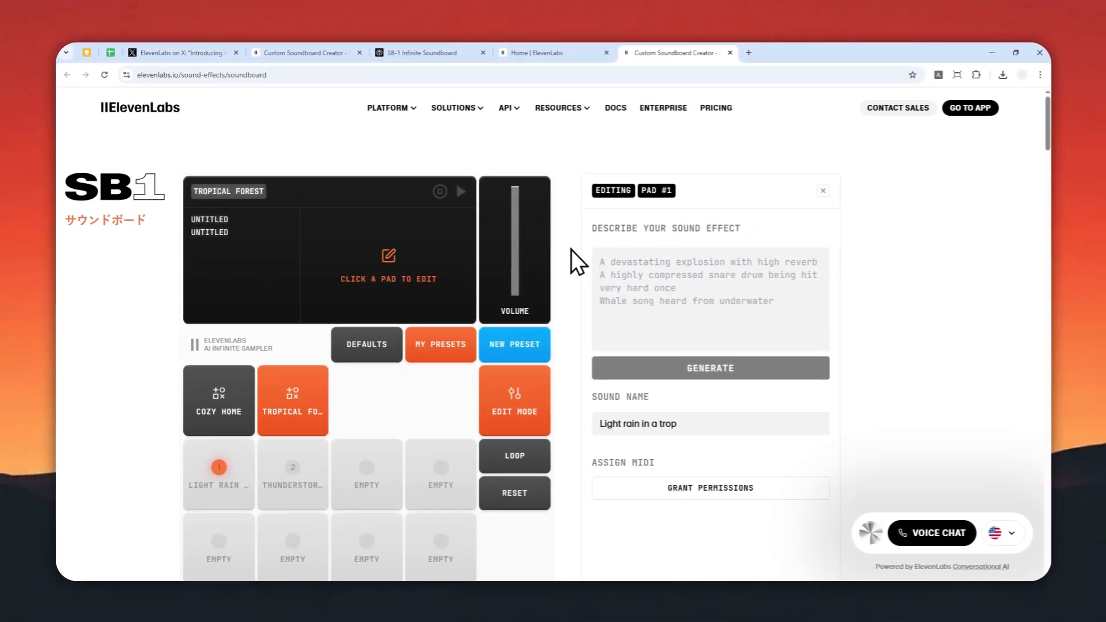
Return to the original soundboard window and close the editing panel for pad 1
click(823, 190)
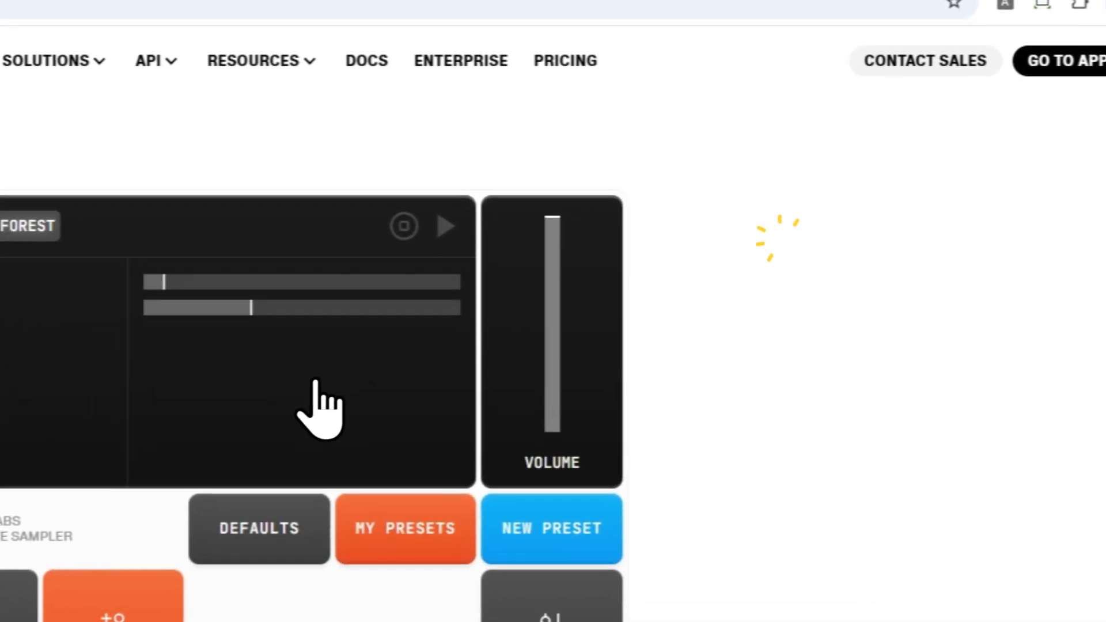
scroll(570, 292, down, 2)
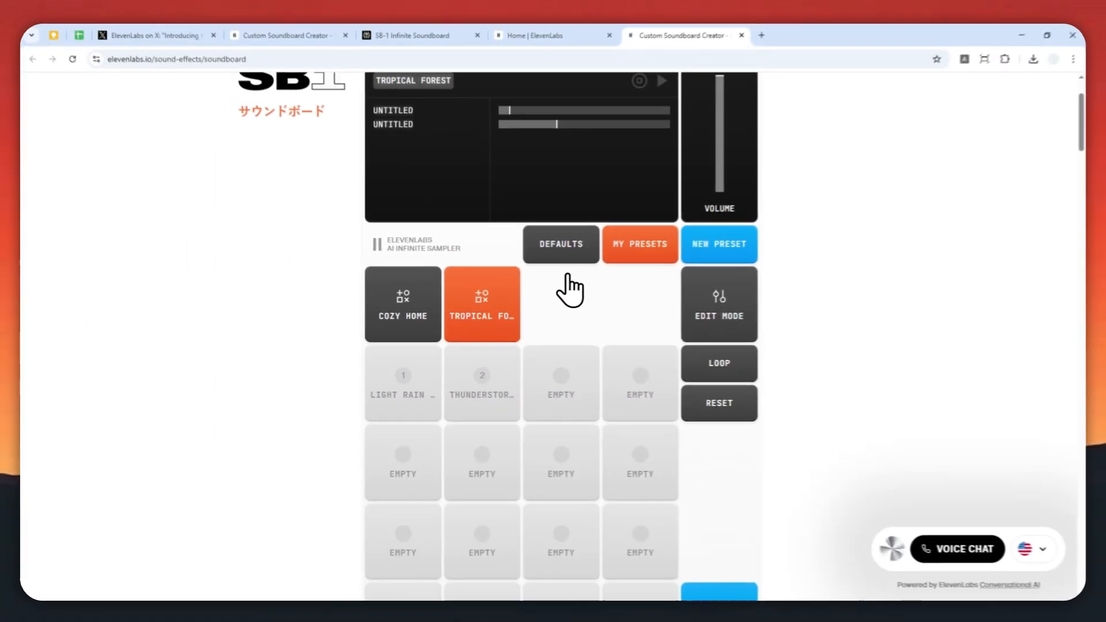
scroll(570, 292, up, 2)
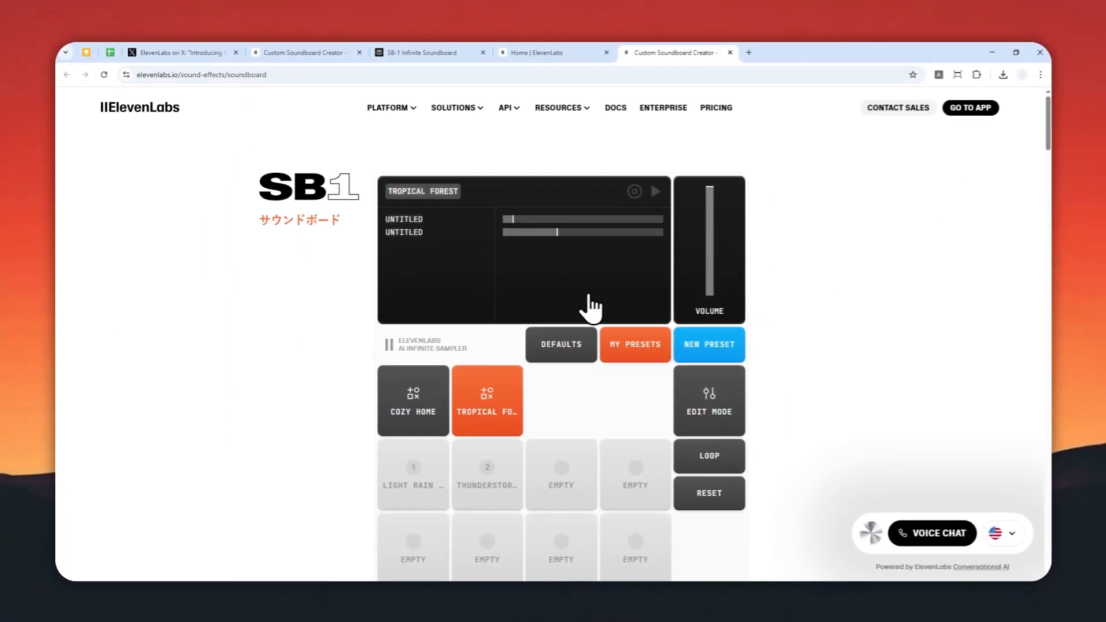